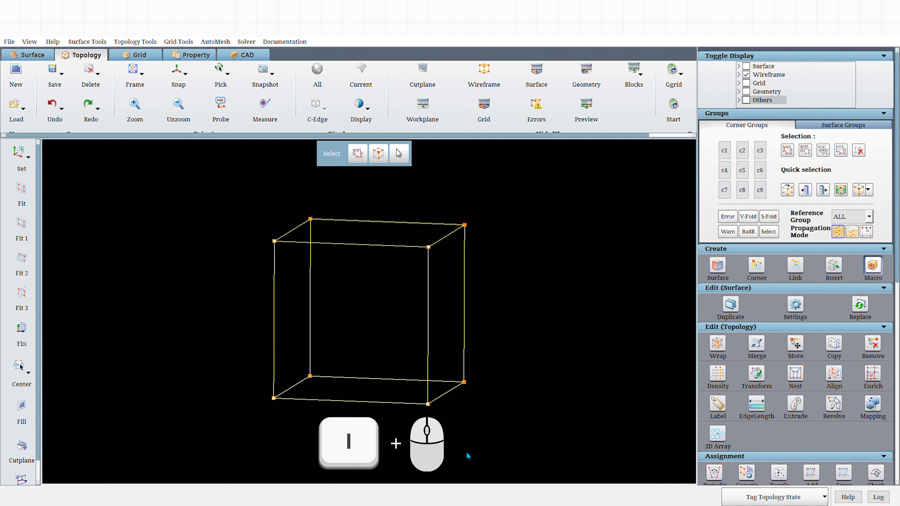
Insert a sheet through the box at a point on its top edge.
key("i")
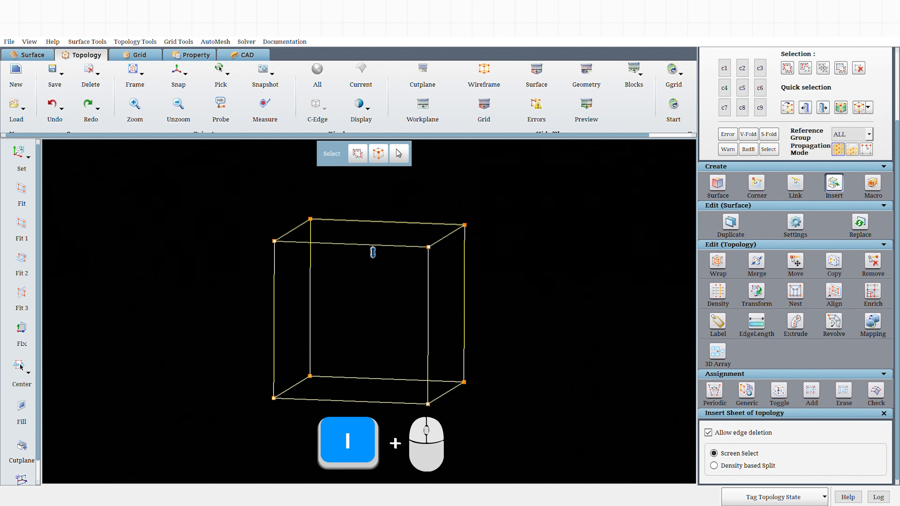
left_click(351, 246)
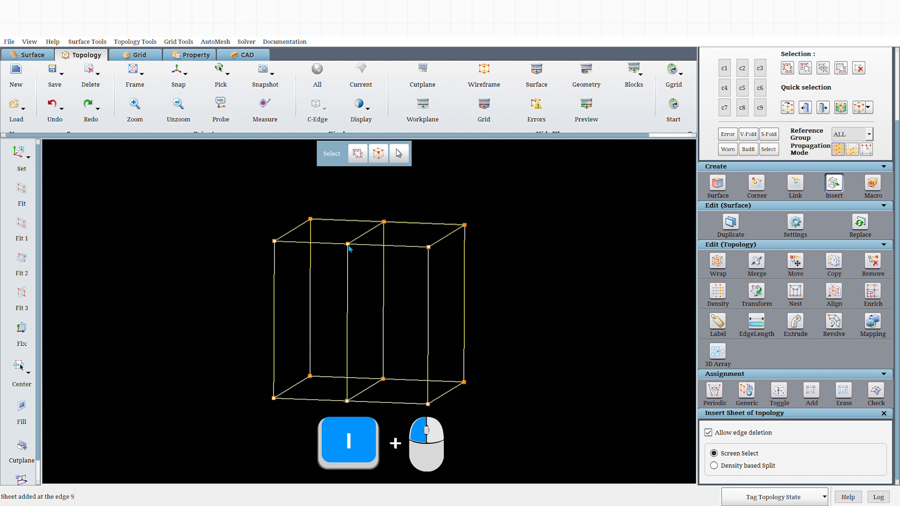
Insert another sheet through the right half of the box from the selected edge's sheet-insert option.
right_click(394, 250)
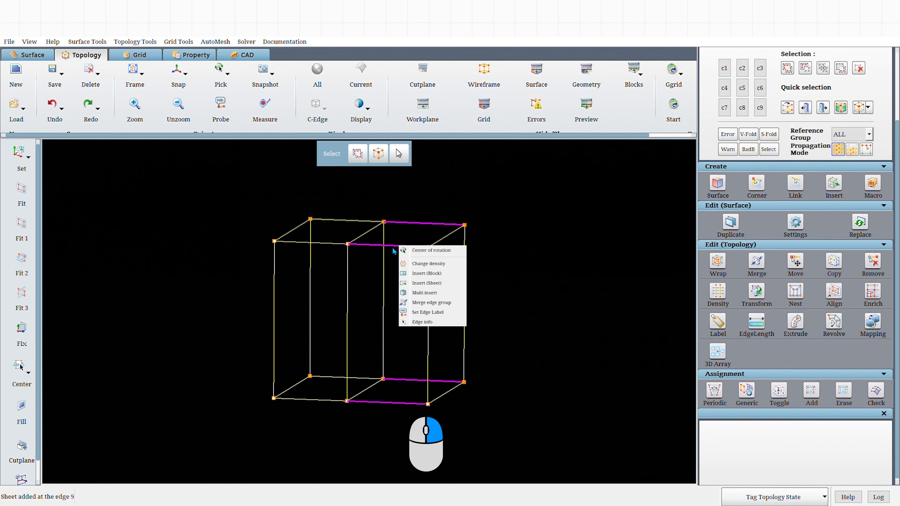
left_click(426, 283)
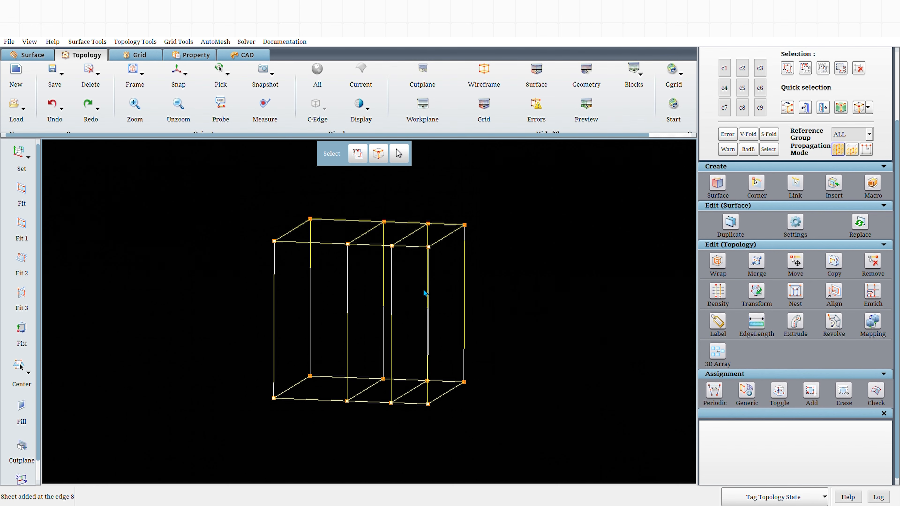
Multi-insert sheets along the box's vertical edges.
right_click(425, 301)
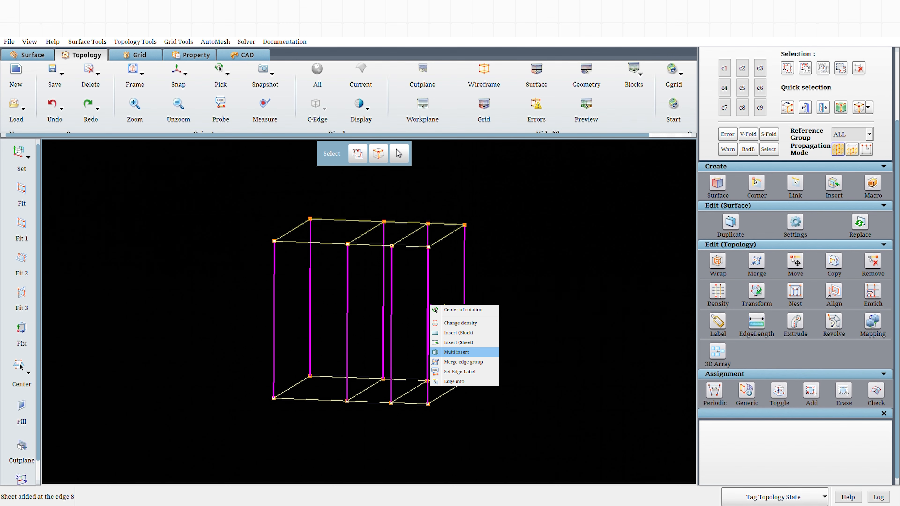
left_click(455, 352)
left_click(428, 286)
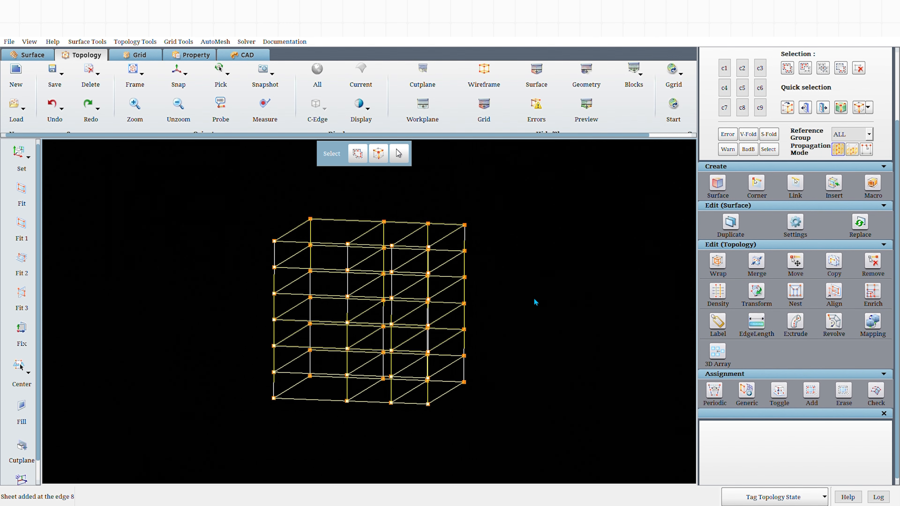
Undo the sheet insertions twice.
left_click(52, 104)
left_click(52, 104)
Start inserting sheets again and insert sheets at two points on the box's top edge.
left_click(839, 188)
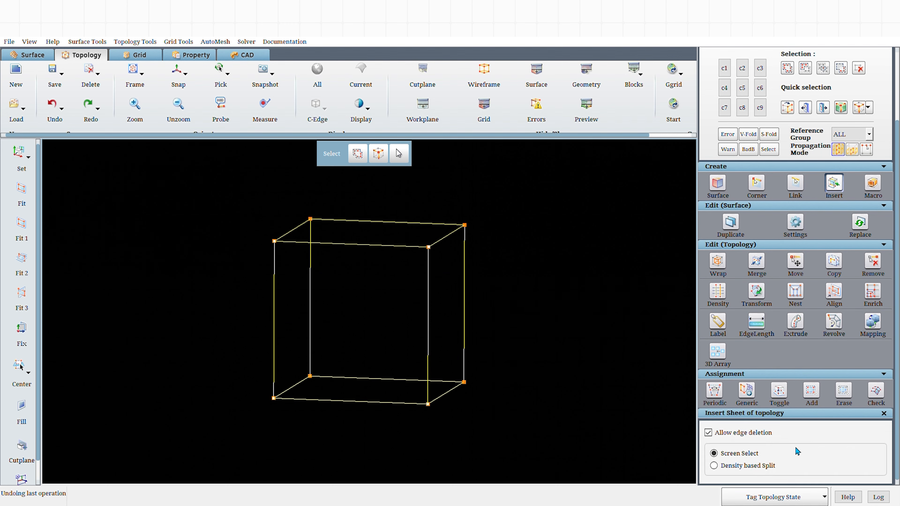
left_click(392, 252)
left_click(352, 249)
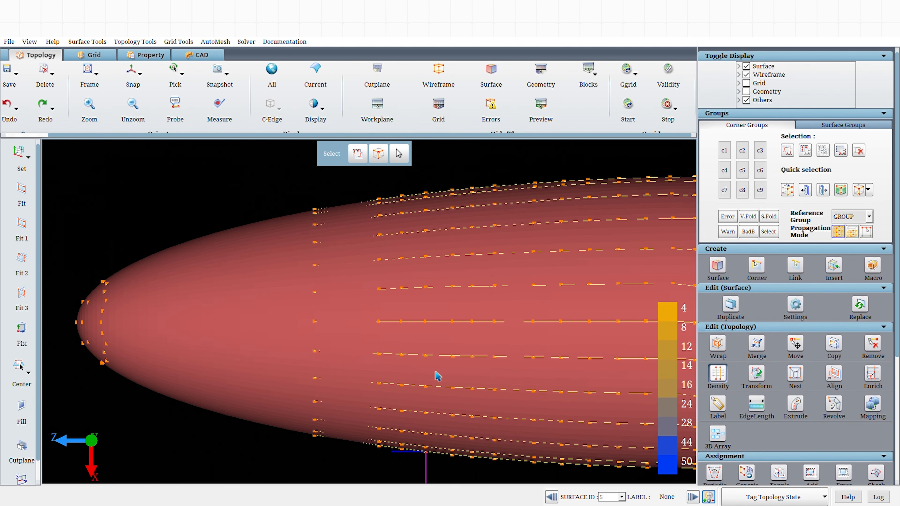
Check the topology validity of the nose-body model and close the report.
scroll(438, 375, "down", 2)
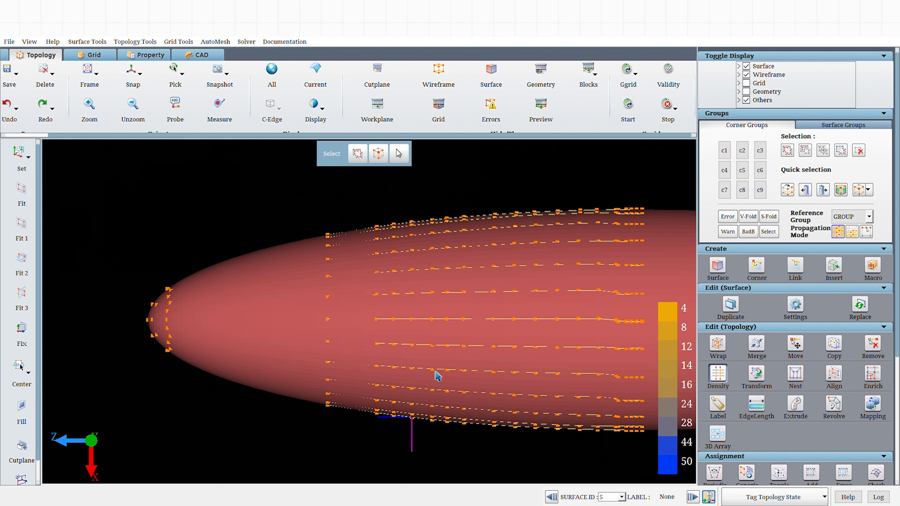
left_click(669, 71)
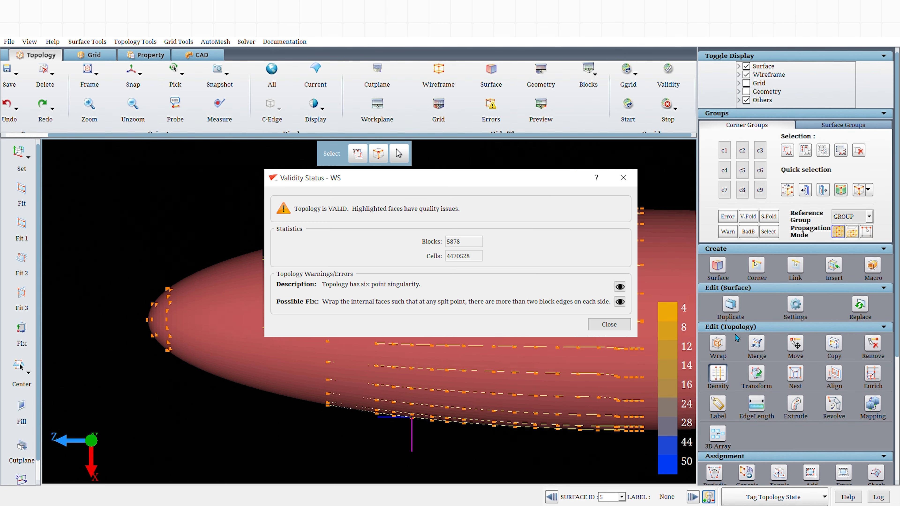
left_click(610, 325)
scroll(428, 428, "up", 3)
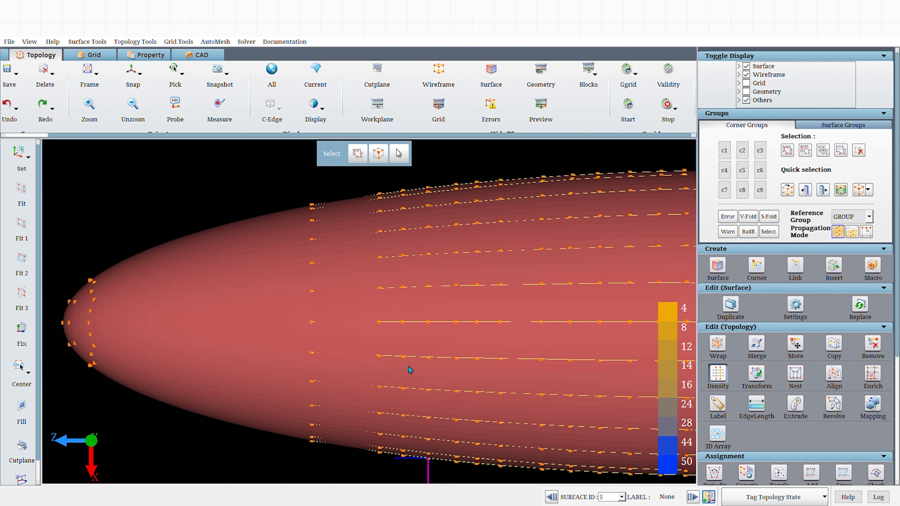
Select corner group c1 and run grid smoothing with output blk.tmp and 1000000 sweeps.
key("h")
left_click(726, 151)
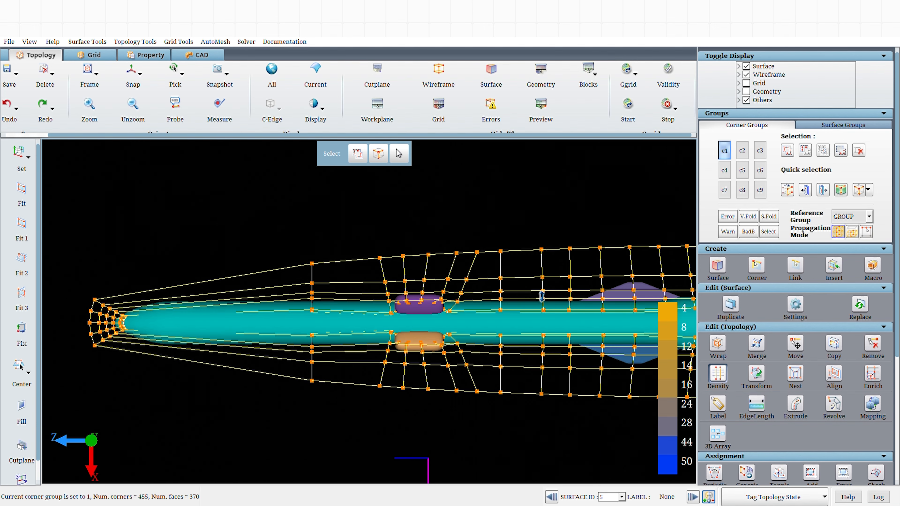
left_click(629, 104)
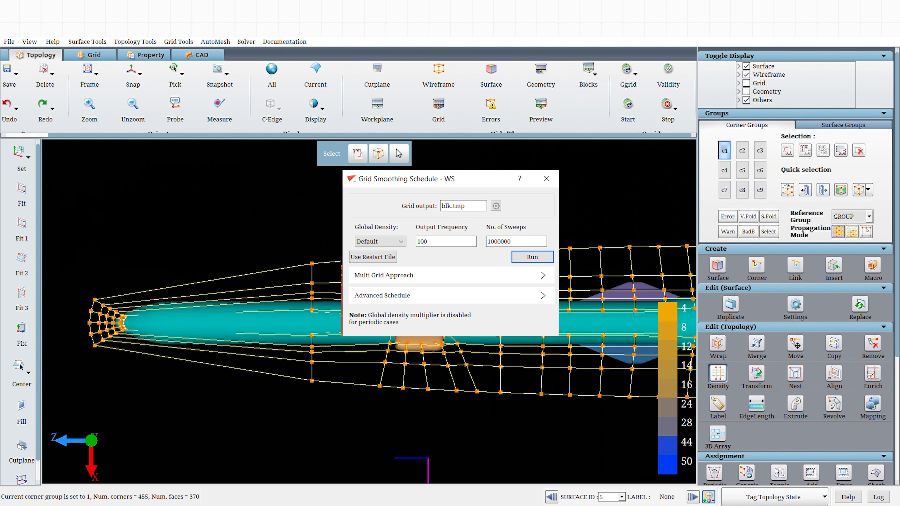
left_click(532, 257)
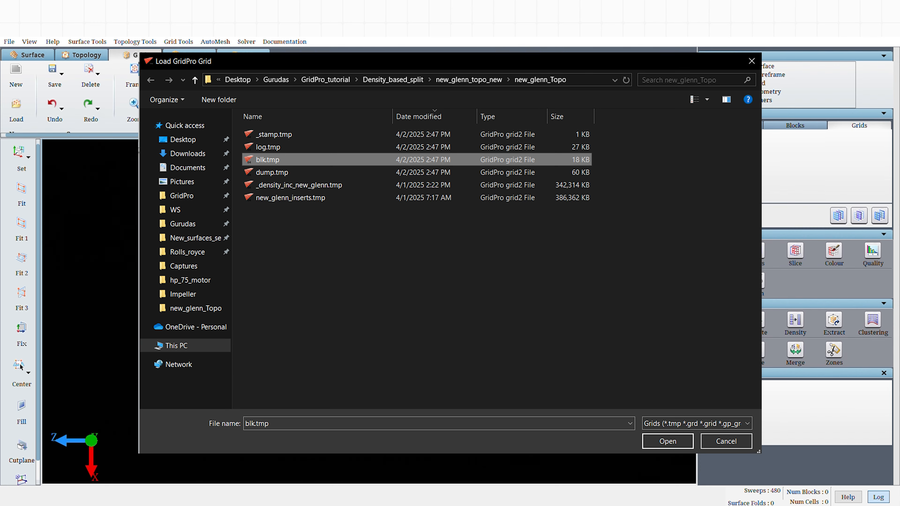
key("Return")
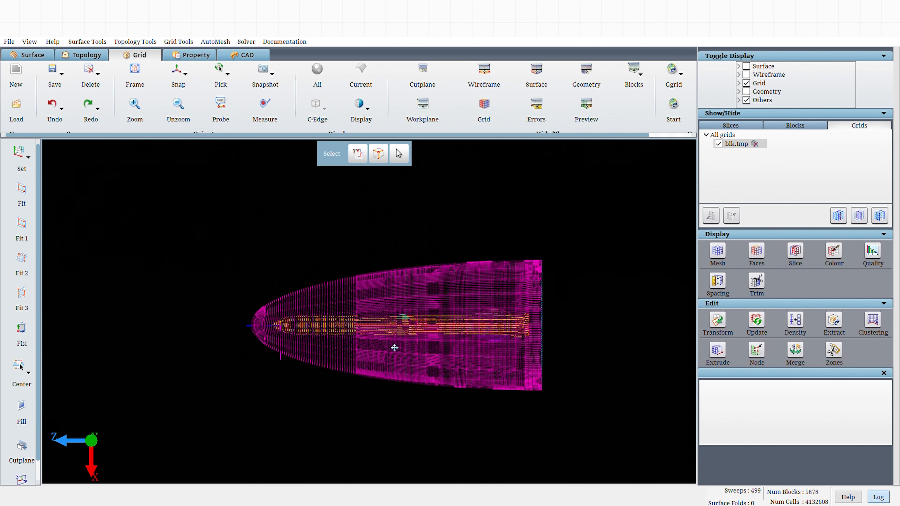
Open the grid quality parameters to examine the generated grid's statistics and skew.
scroll(412, 360, "up", 6)
middle_click_drag(394, 347, 366, 356)
scroll(447, 422, "down", 8)
scroll(516, 374, "up", 5)
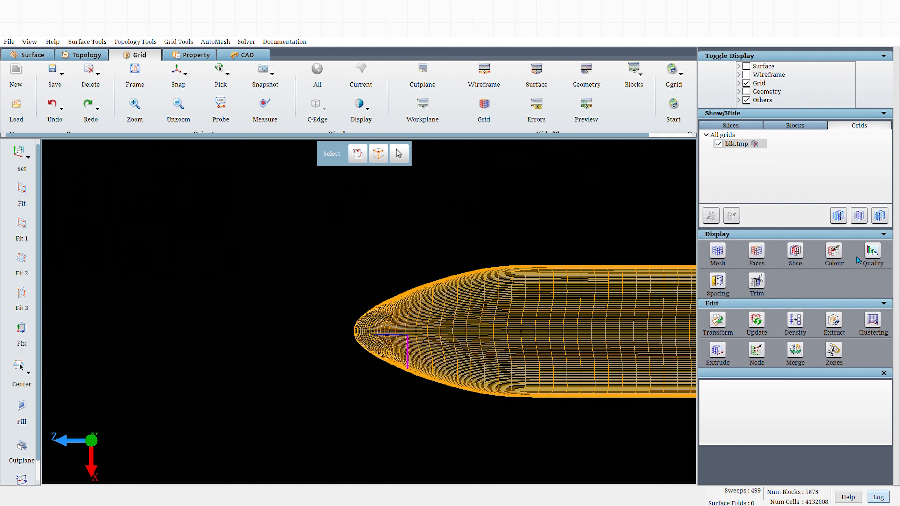
left_click(872, 250)
scroll(865, 319, "down", 5)
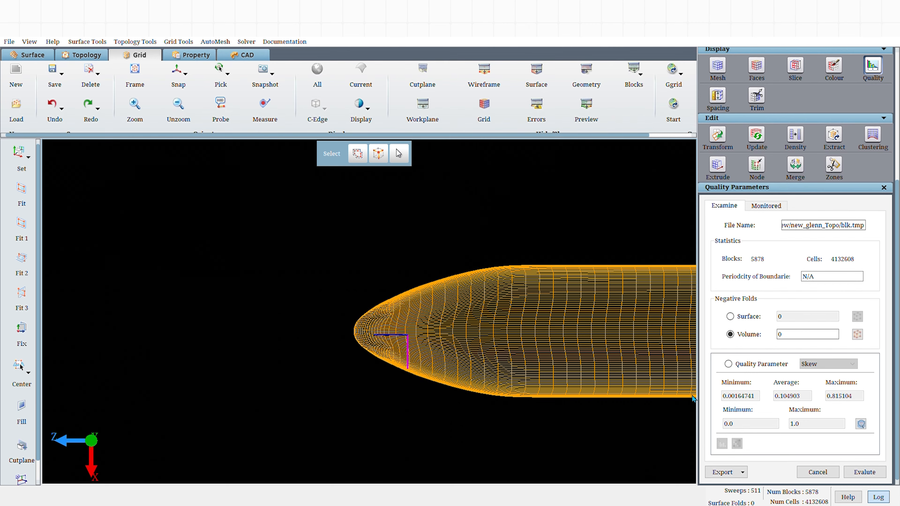
scroll(498, 310, "up", 2)
scroll(820, 268, "up", 4)
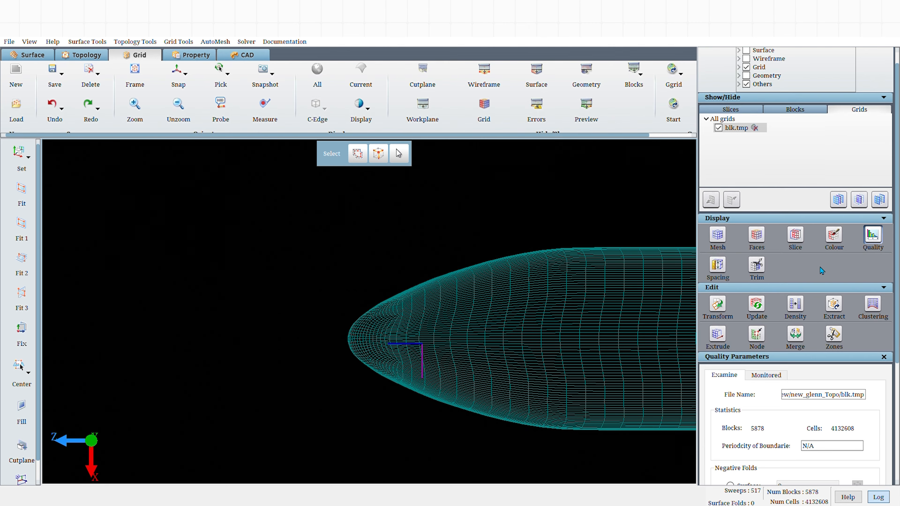
Create a grid slice through the nose region and display it in the slices list.
left_click(789, 237)
left_click_drag(327, 335, 585, 408)
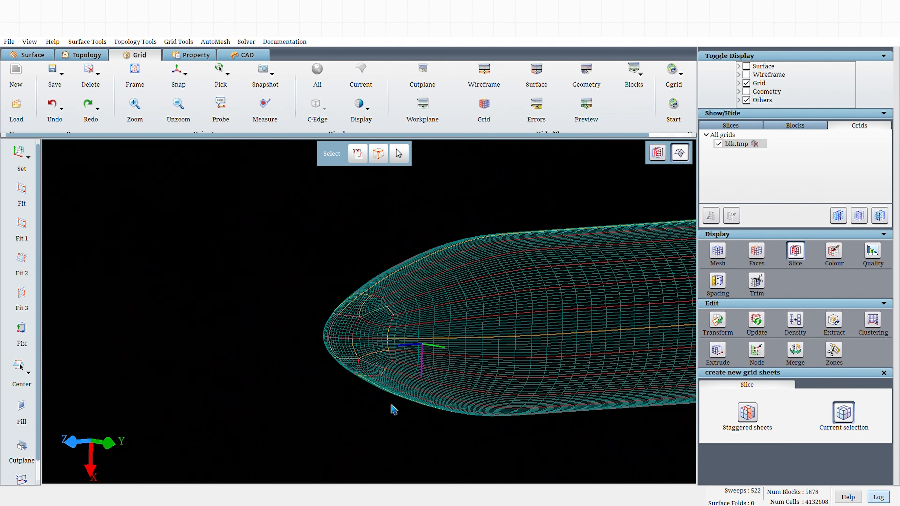
right_click_drag(391, 403, 393, 411)
right_click_drag(389, 340, 386, 339)
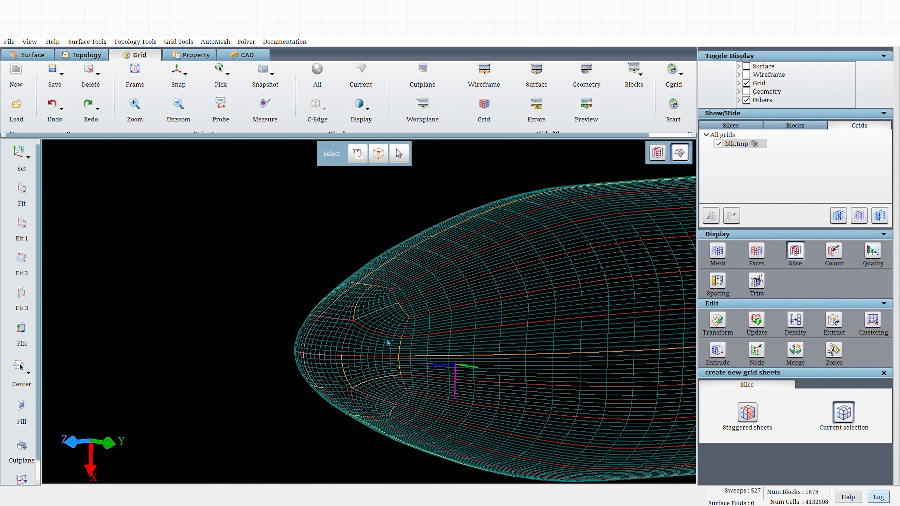
left_click(388, 343)
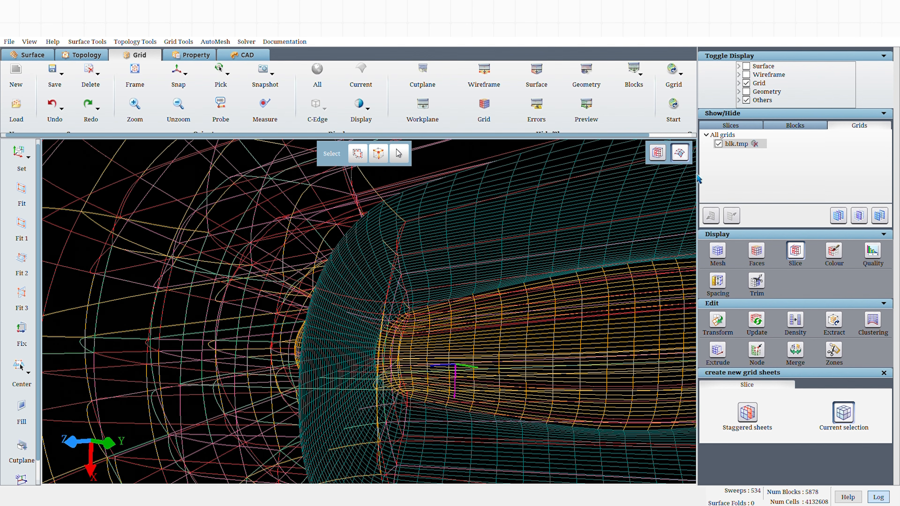
left_click(725, 127)
left_click(710, 215)
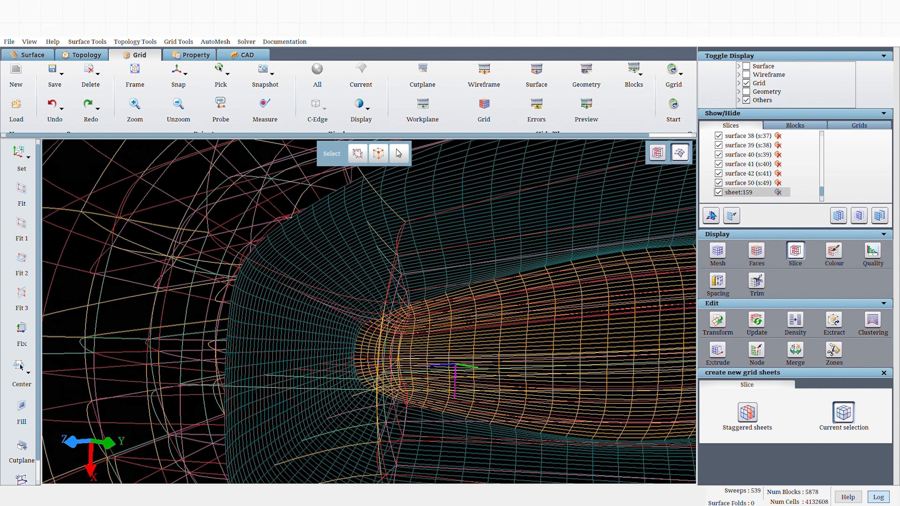
Examine the slice mesh around the nose from the side view.
scroll(324, 296, "down", 4)
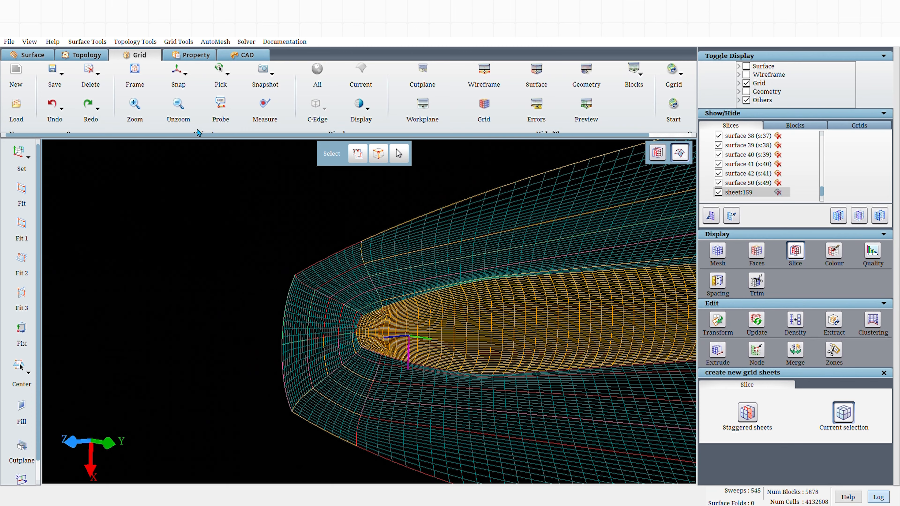
left_click(177, 75)
middle_click_drag(313, 252, 171, 294)
scroll(329, 270, "down", 4)
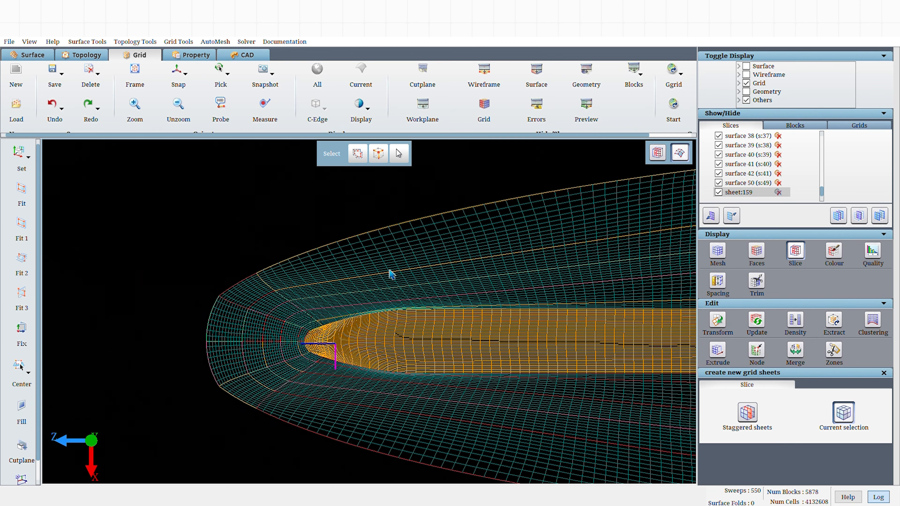
scroll(481, 331, "down", 4)
middle_click_drag(472, 321, 578, 315)
scroll(245, 317, "up", 5)
scroll(247, 321, "up", 1)
middle_click_drag(242, 355, 639, 348)
scroll(489, 347, "down", 3)
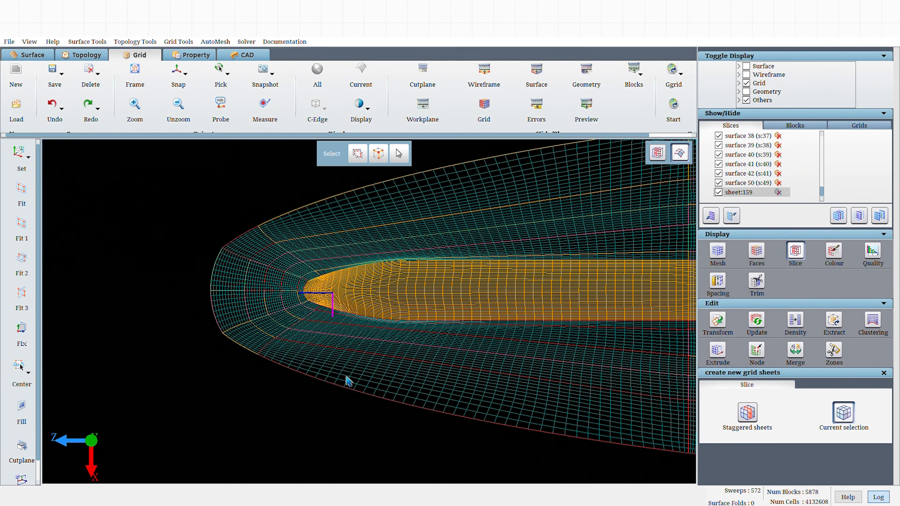
Measure the spacing between two adjacent nodes on the outer layer of the slice.
left_click(719, 282)
middle_click_drag(502, 237, 443, 362)
scroll(443, 359, "up", 4)
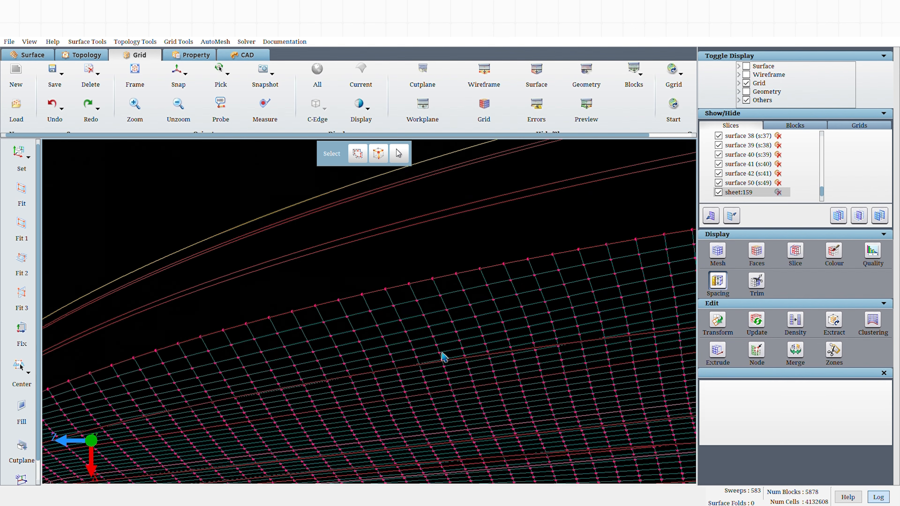
left_click(430, 304)
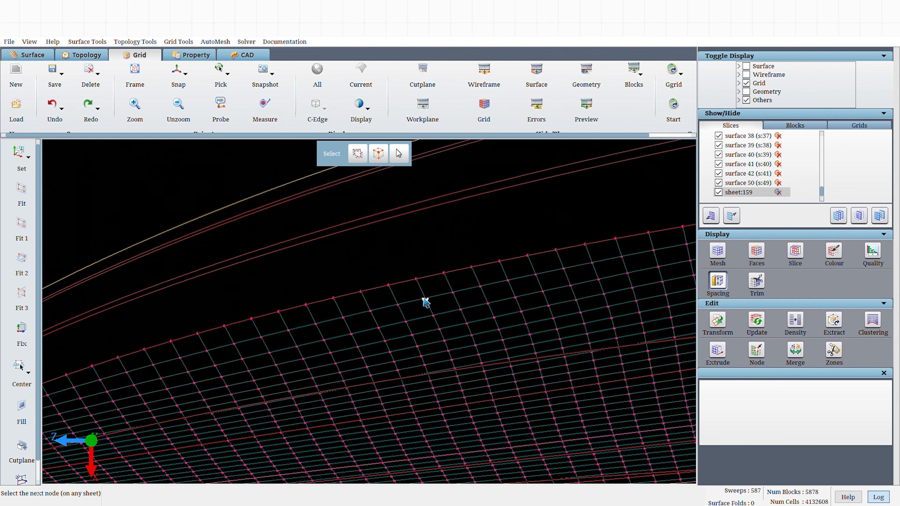
left_click(421, 285)
middle_click_drag(417, 310, 431, 326)
scroll(424, 372, "down", 3)
scroll(422, 370, "down", 1)
middle_click_drag(346, 386, 536, 271)
scroll(324, 377, "up", 5)
scroll(326, 380, "up", 1)
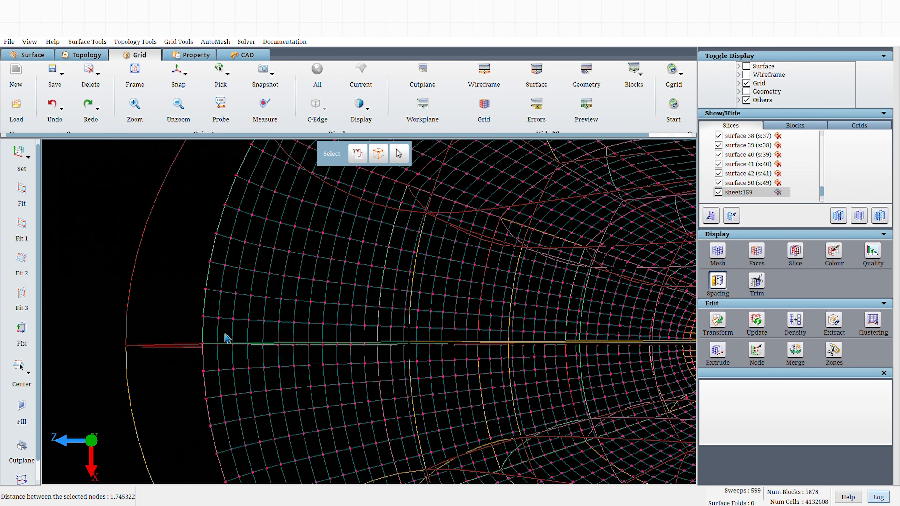
Measure the spacing between two adjacent nodes near the nose tip on the outer boundary.
left_click(203, 317)
left_click(218, 319)
middle_click_drag(241, 328, 260, 331)
scroll(309, 346, "down", 2)
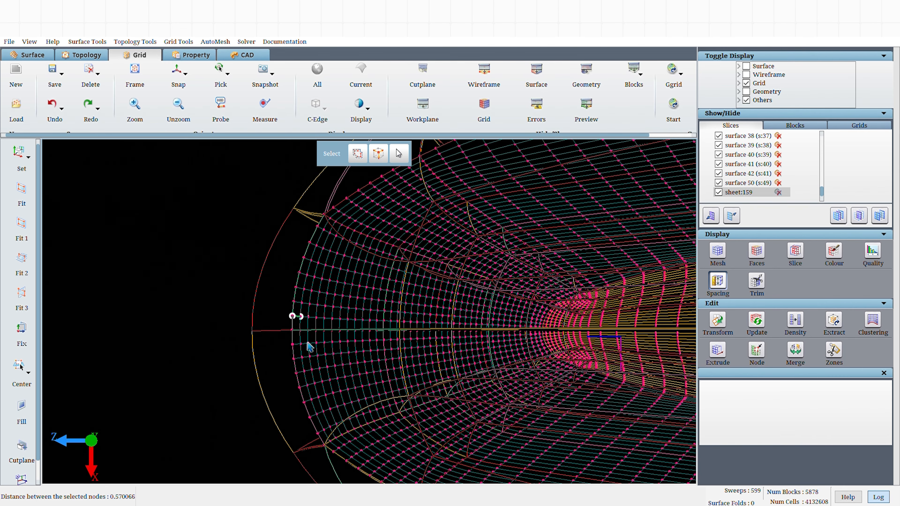
scroll(312, 341, "down", 1)
middle_click_drag(288, 341, 225, 344)
scroll(223, 341, "down", 1)
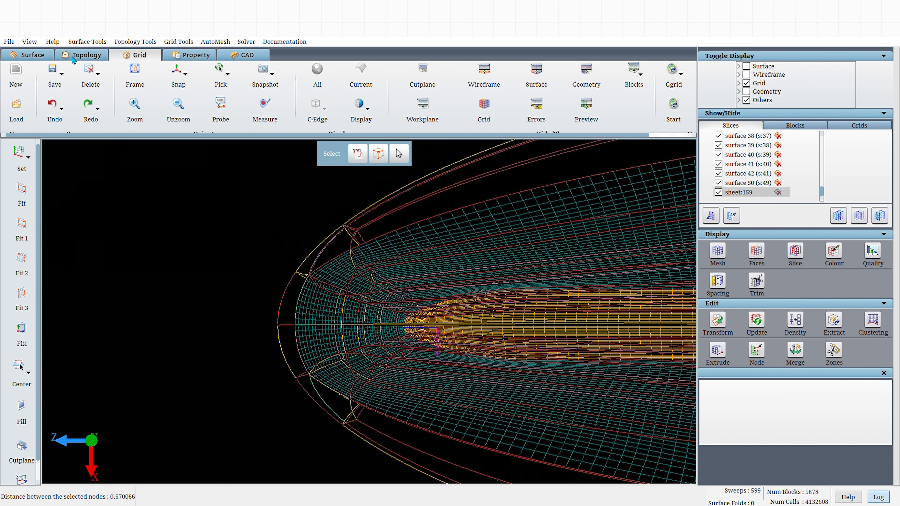
Set the density of the longitudinal edge group along the body to 88.
left_click(75, 58)
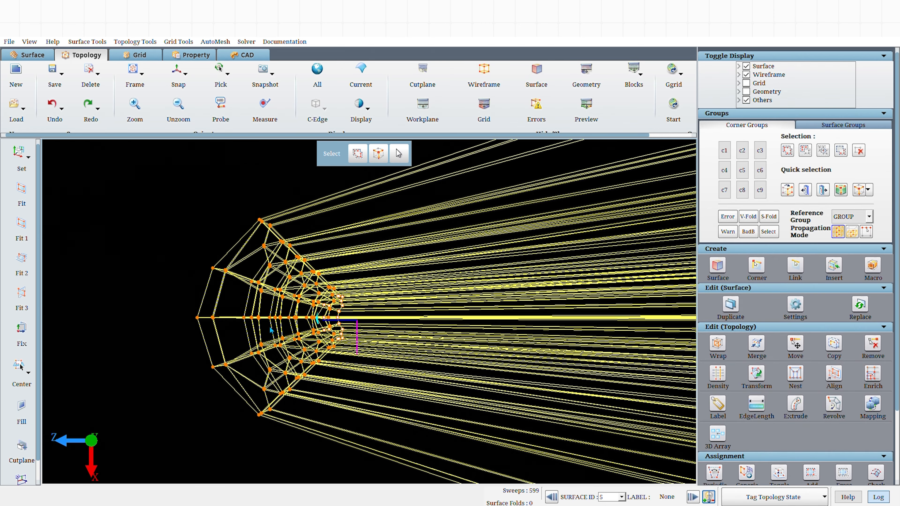
left_click(720, 376)
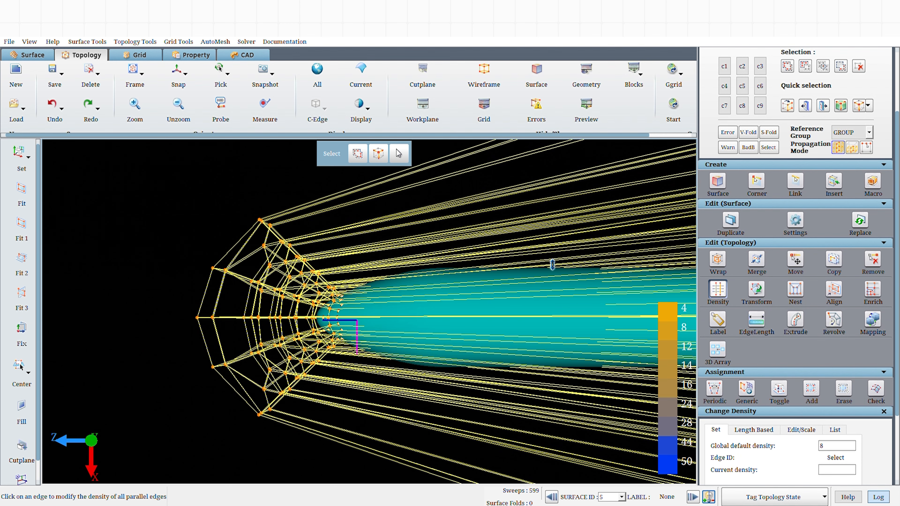
left_click(542, 233)
double_click(834, 474)
type("88")
scroll(836, 477, "down", 3)
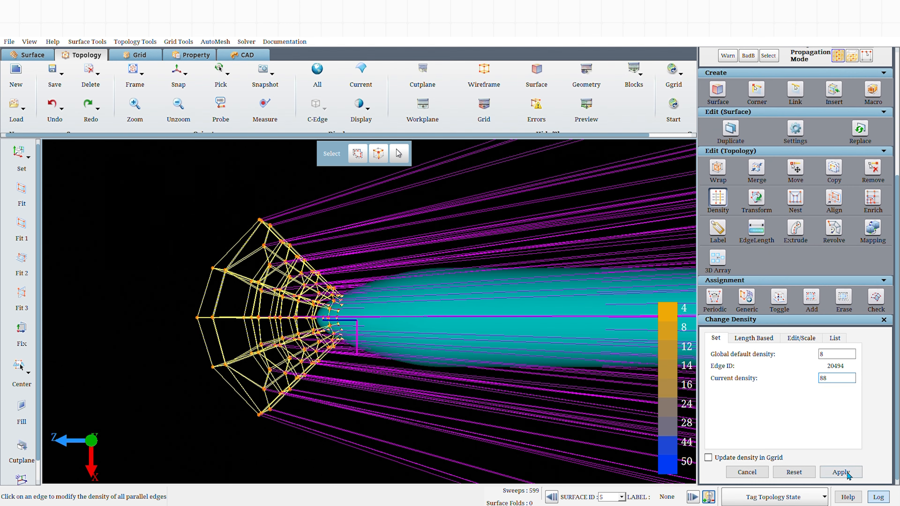
left_click(841, 472)
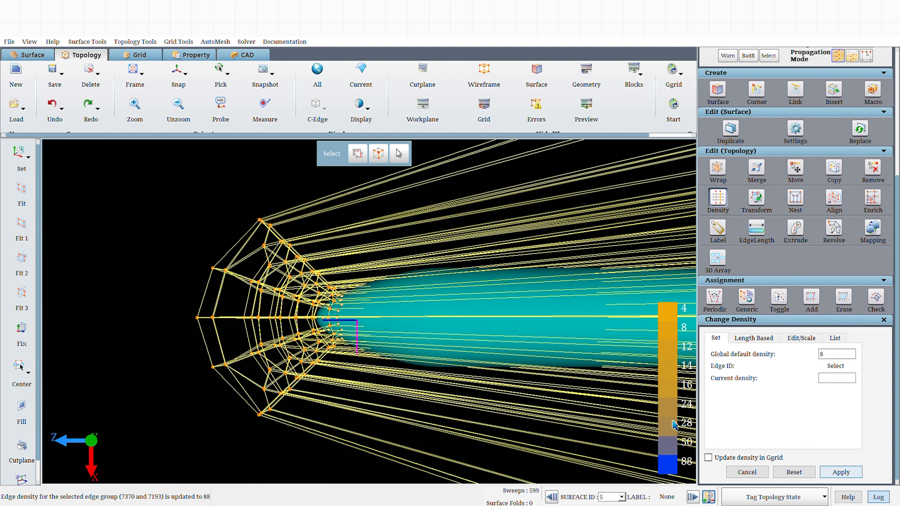
scroll(471, 400, "down", 2)
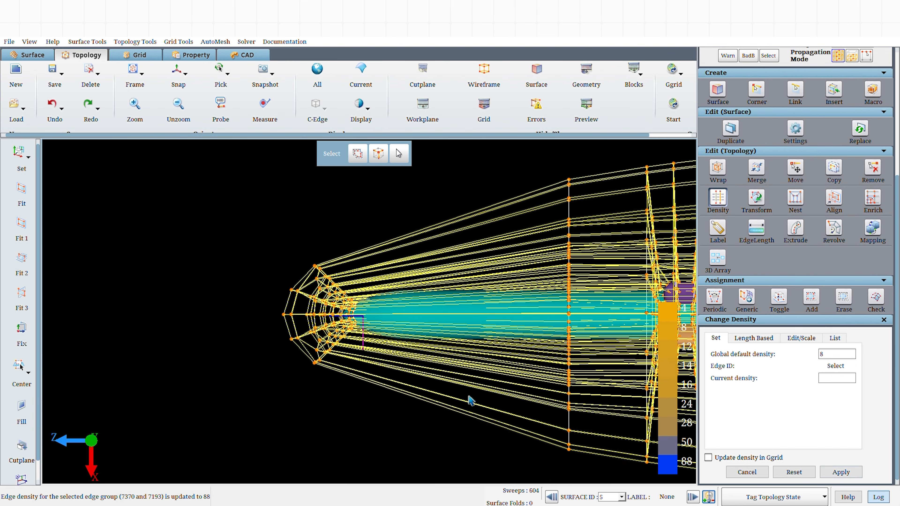
Start grid generation and load the resulting density grid file into the Grid view.
left_click(667, 119)
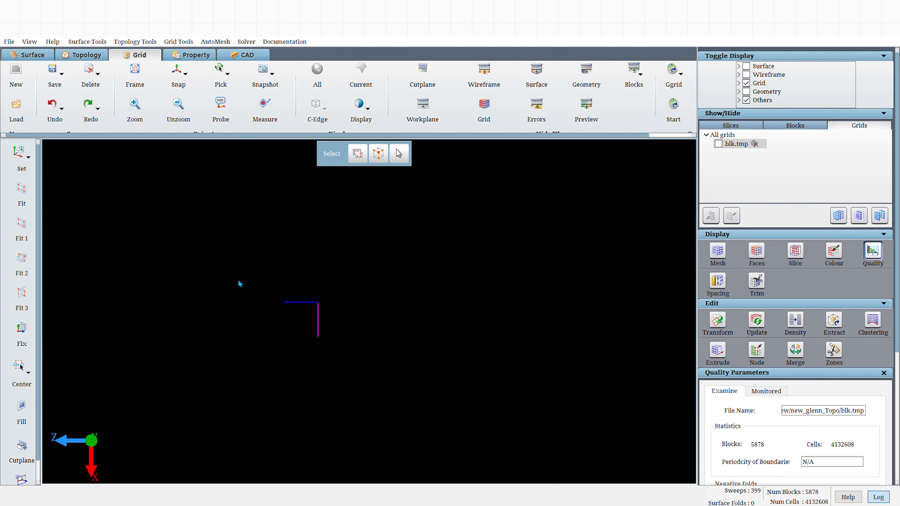
left_click(9, 112)
double_click(300, 184)
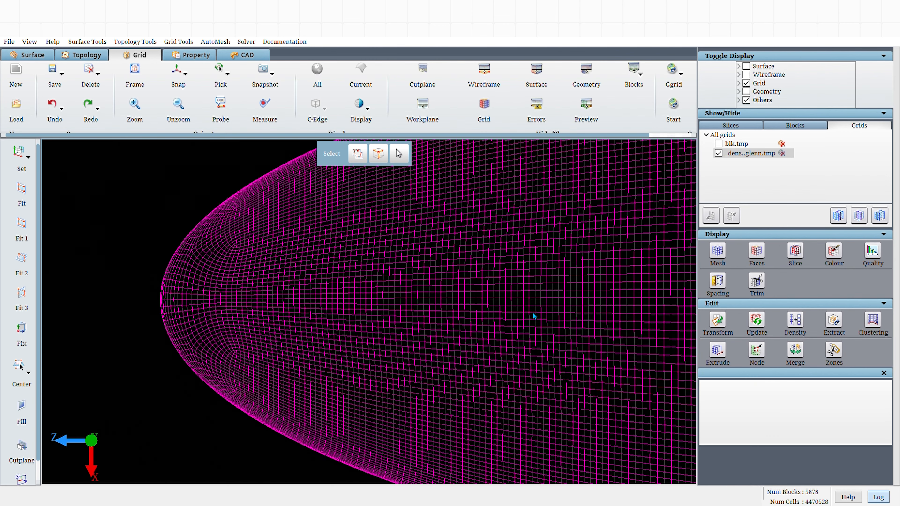
Orbit around the generated nose grid and open its quality parameters for inspection.
scroll(533, 313, "down", 2)
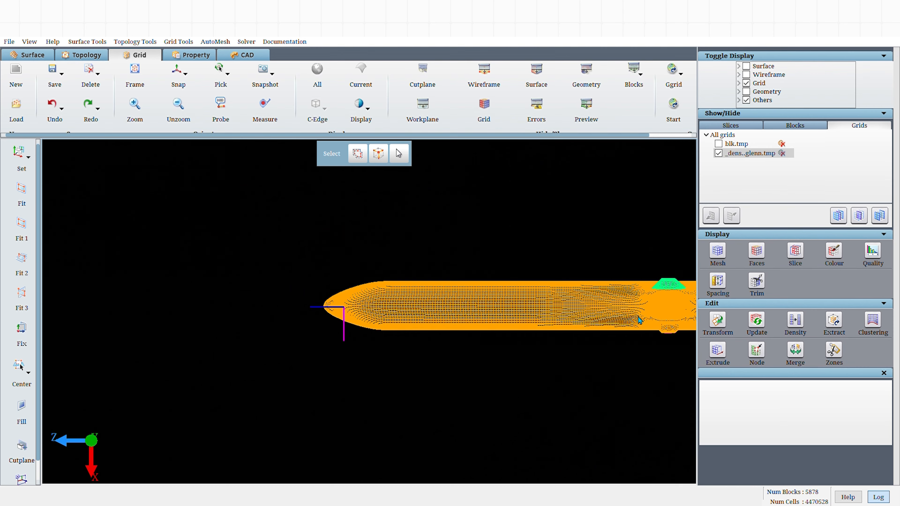
middle_click_drag(404, 375, 446, 414)
scroll(446, 414, "up", 5)
middle_click_drag(413, 351, 522, 400)
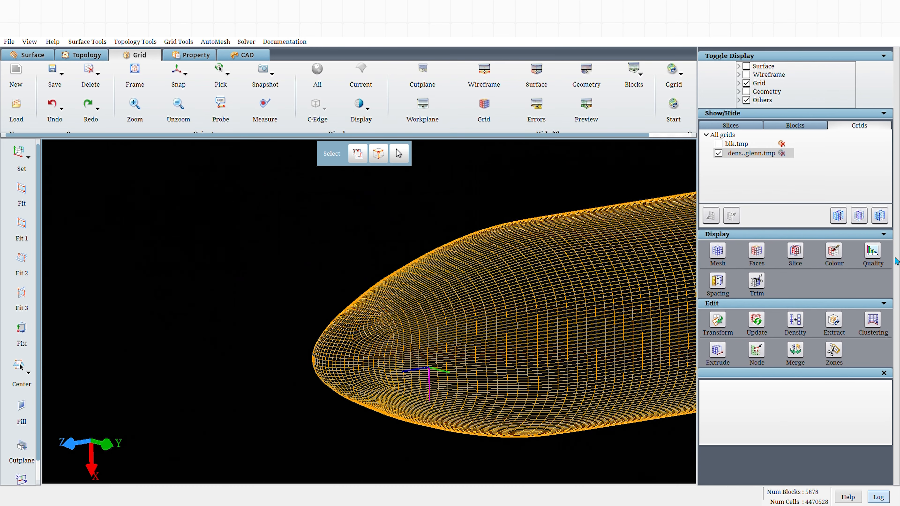
left_click(873, 250)
scroll(890, 449, "down", 5)
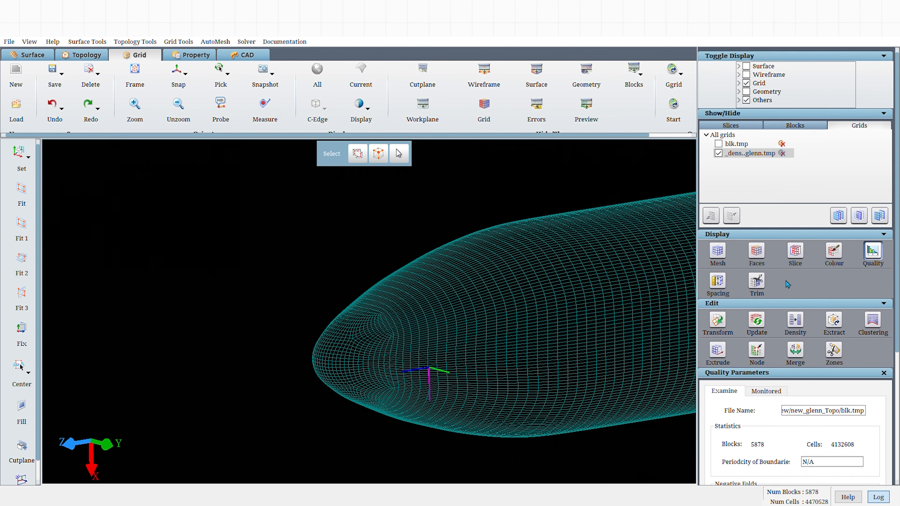
Show the grid slice sheets and examine the slice mesh around the nose from the side view.
left_click(796, 250)
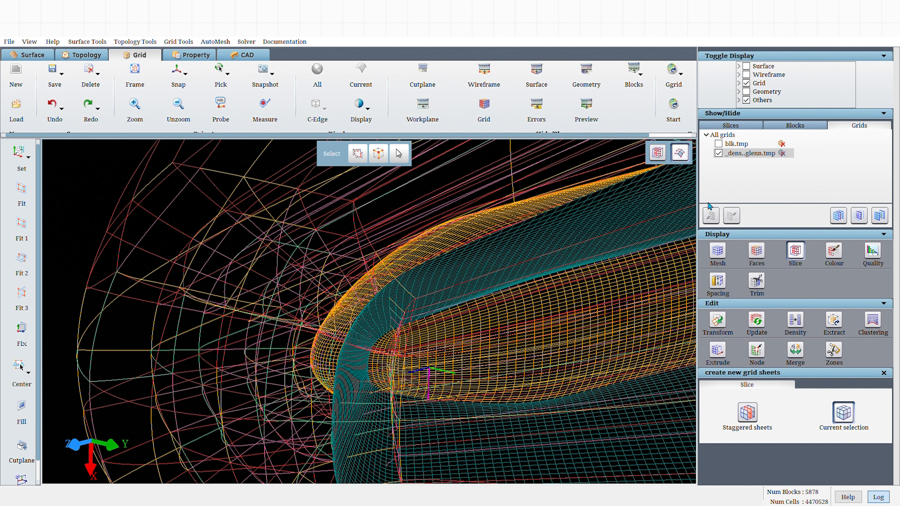
left_click(731, 125)
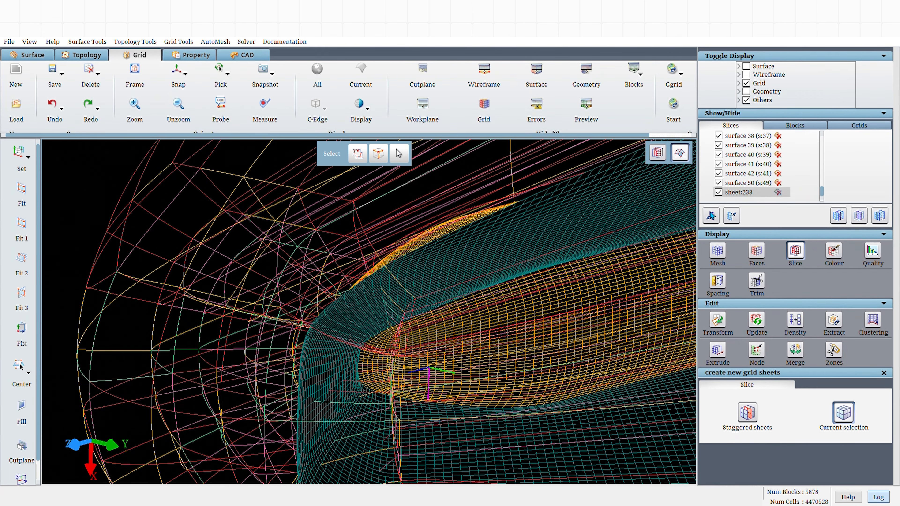
middle_click_drag(649, 287, 296, 312)
left_click(178, 72)
middle_click_drag(335, 256, 201, 262)
scroll(422, 437, "down", 2)
scroll(439, 425, "down", 1)
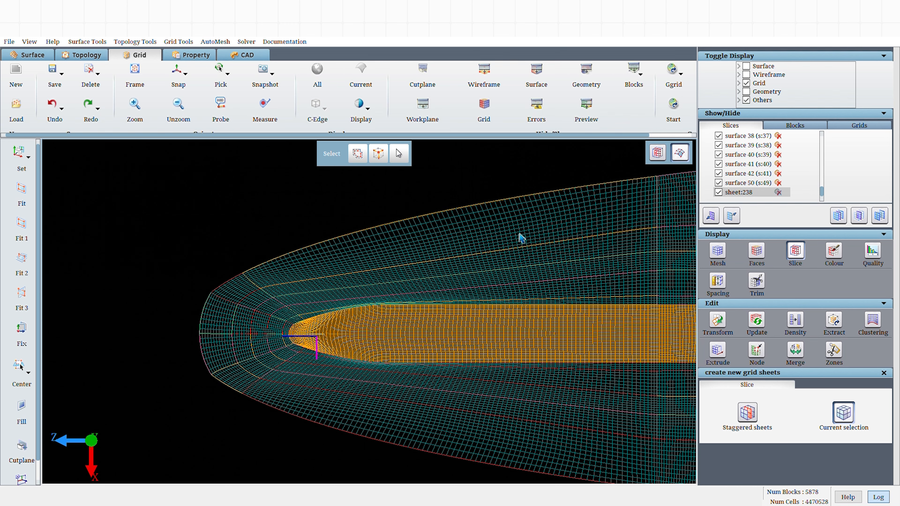
scroll(400, 410, "down", 1)
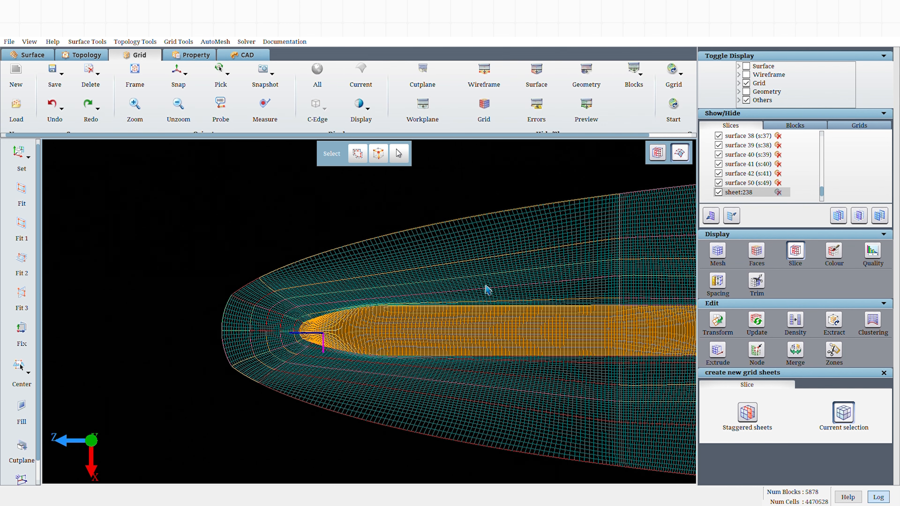
scroll(250, 308, "down", 1)
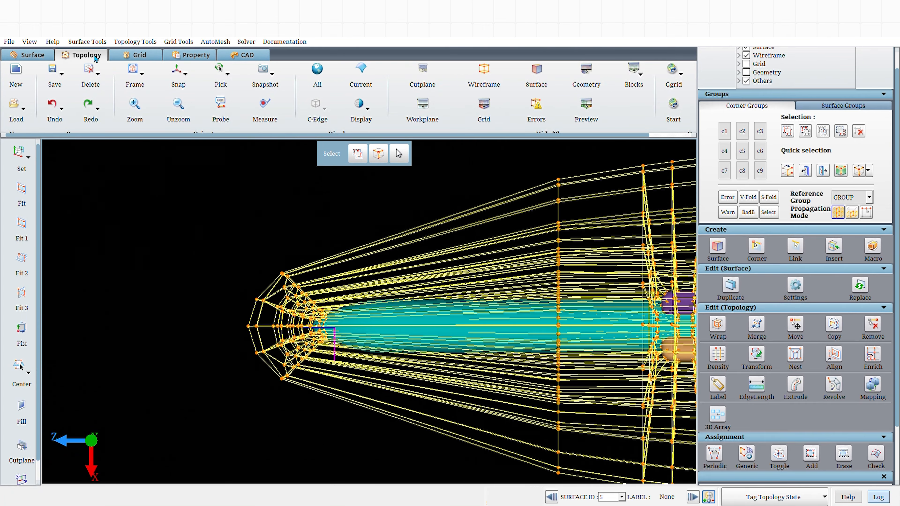
Make c2 the current corner group and box-select the nose-region corners to define its membership.
left_click(95, 57)
scroll(239, 214, "down", 2)
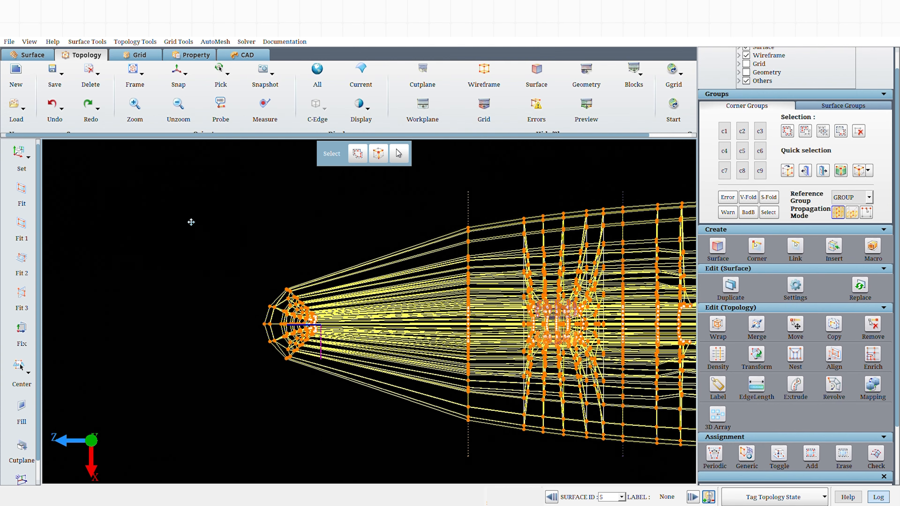
left_click(725, 131)
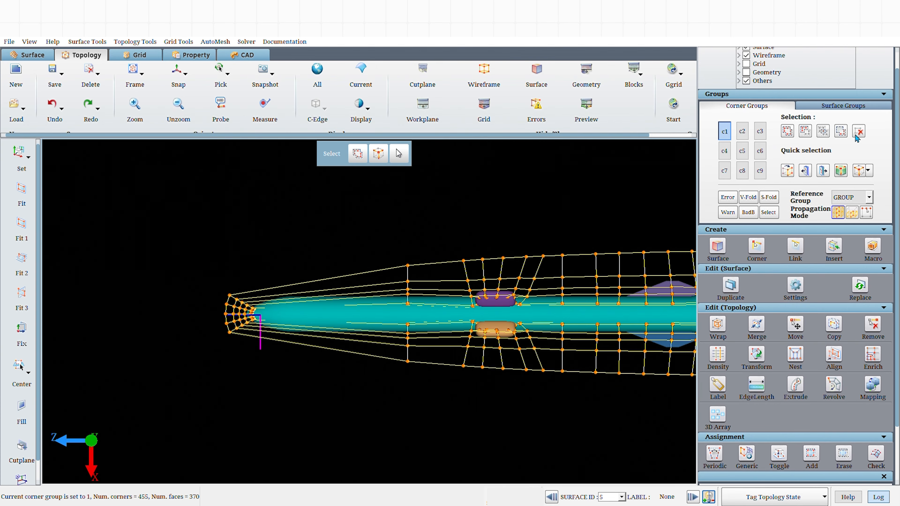
left_click(742, 131)
left_click(860, 131)
left_click(788, 131)
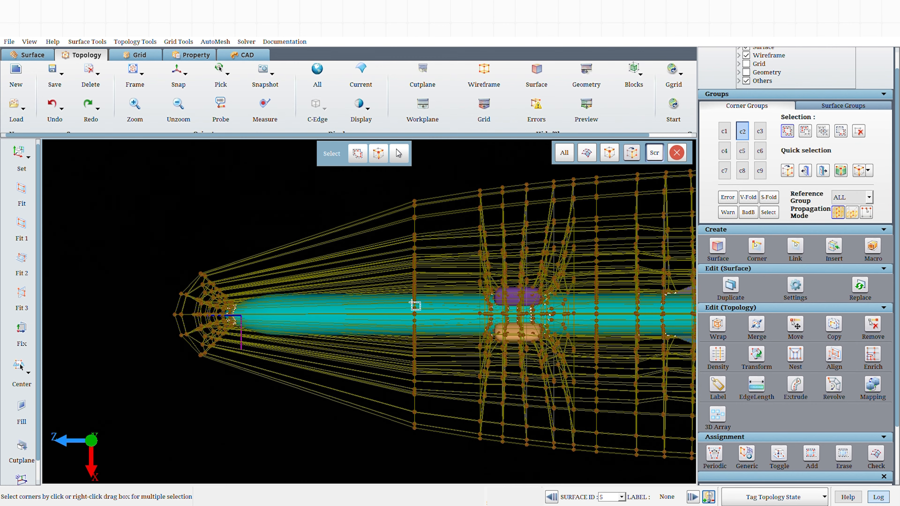
right_click_drag(368, 183, 432, 457)
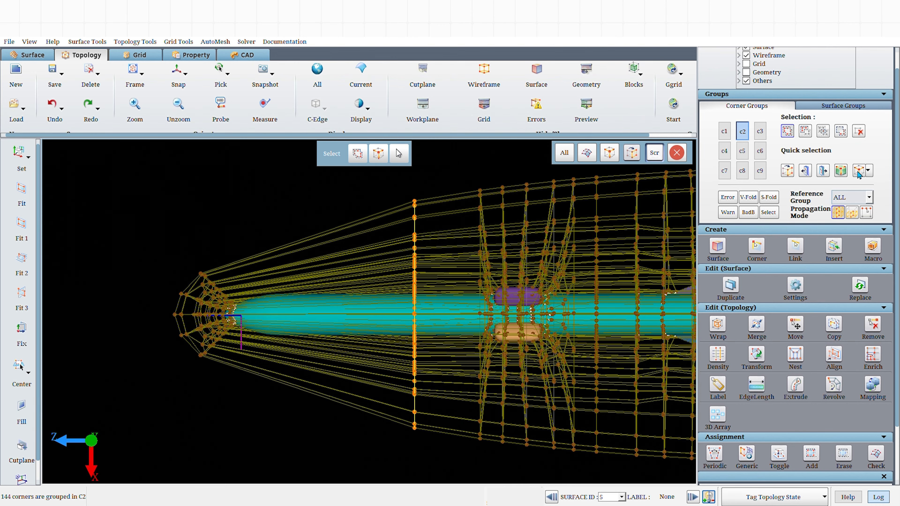
left_click(806, 131)
right_click_drag(542, 189, 438, 491)
left_click(634, 67)
left_click_drag(422, 219, 491, 249)
left_click(176, 69)
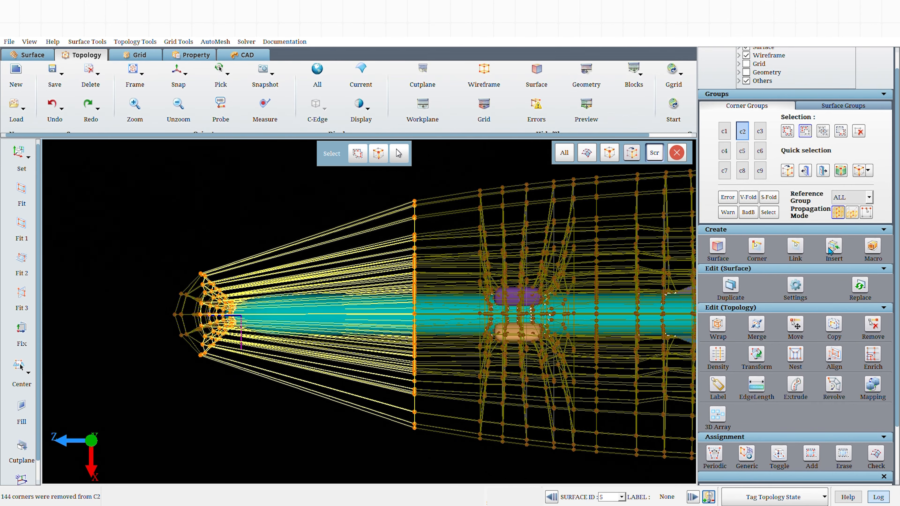
Check the density of a longitudinal edge running along the nose cone.
left_click(719, 356)
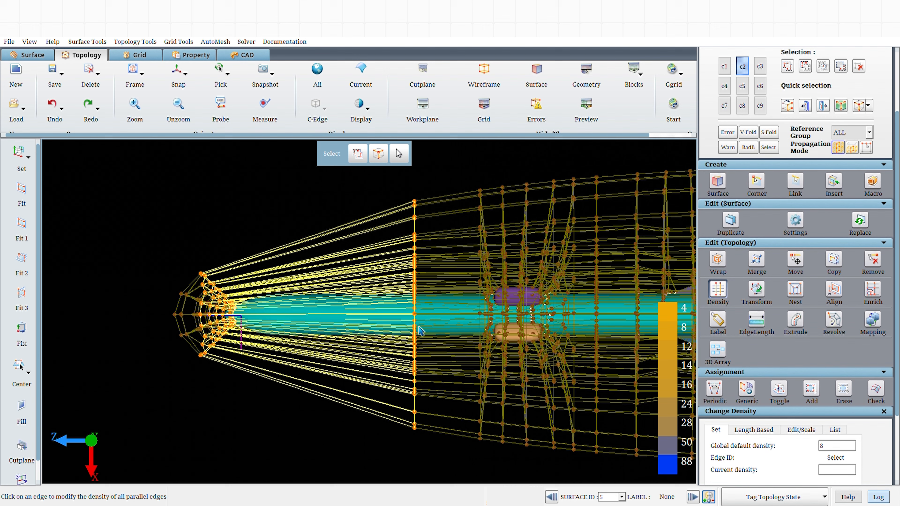
left_click(372, 288)
scroll(808, 464, "down", 2)
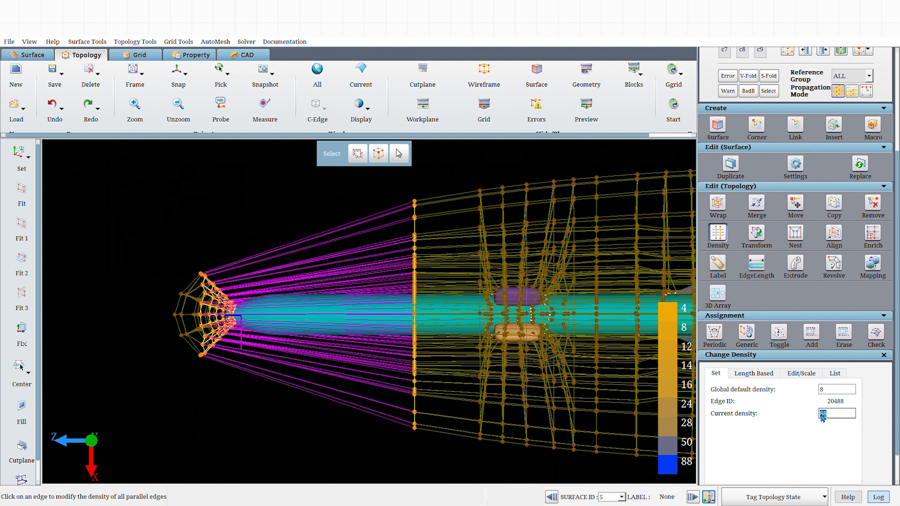
left_click(884, 355)
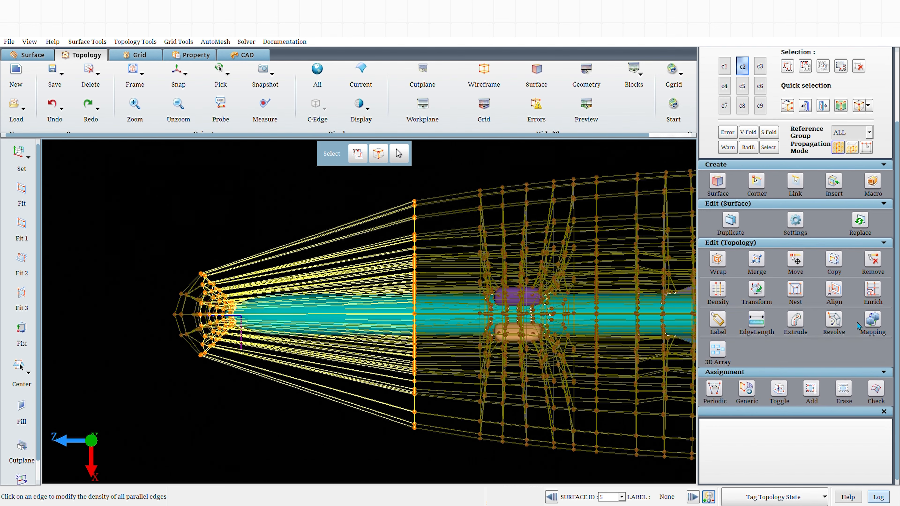
Insert topology sheets with density-based split on corner group C2, using a base density of 4.
left_click(830, 185)
left_click(714, 466)
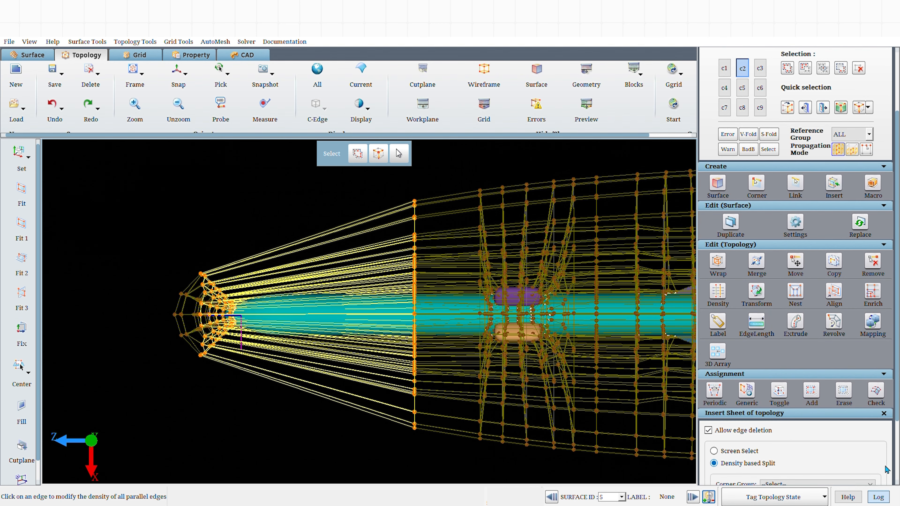
scroll(867, 444, "down", 3)
left_click(805, 404)
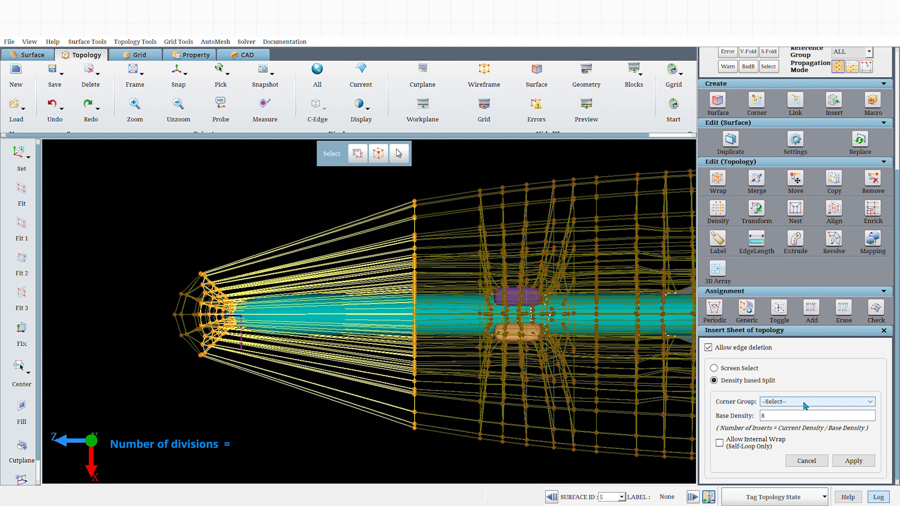
left_click(786, 431)
scroll(869, 425, "up", 6)
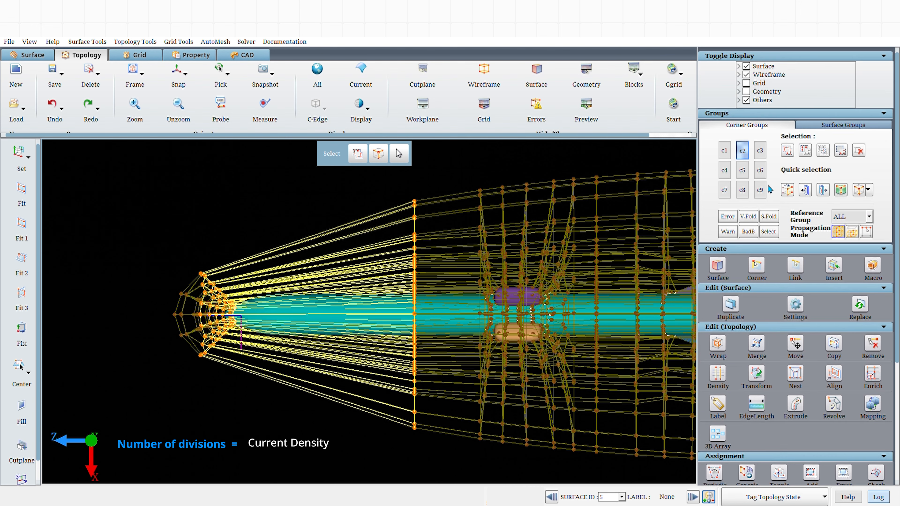
scroll(886, 411, "down", 6)
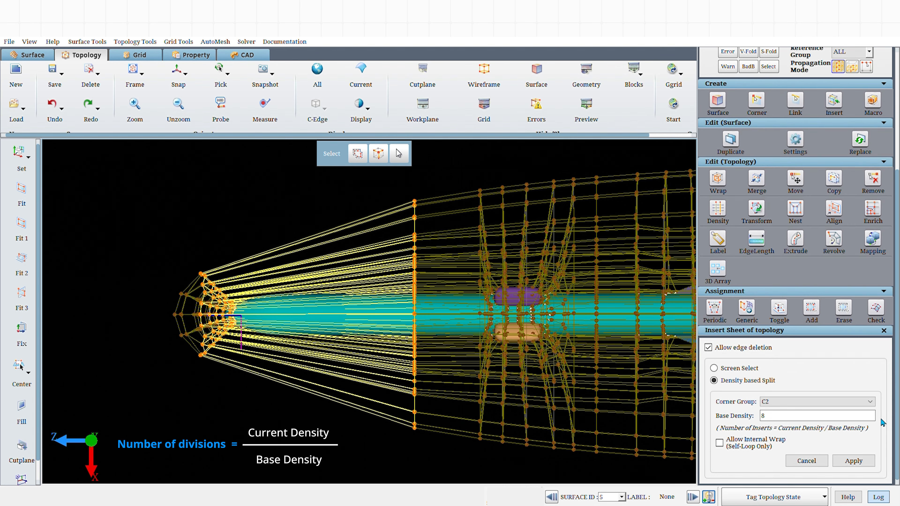
double_click(780, 422)
key("BackSpace")
type("4")
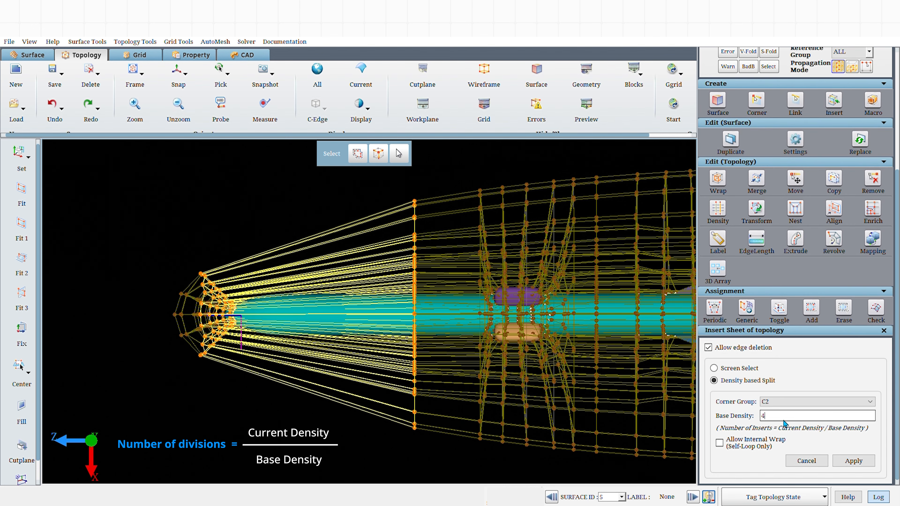
left_click(857, 461)
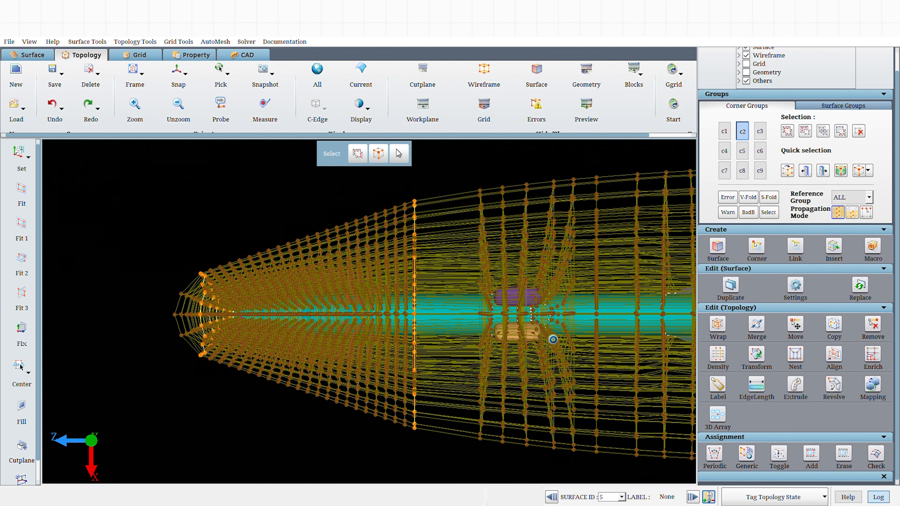
Display corner groups c1 and c2 and zoom into the refined blocks below the nose.
left_click(724, 132)
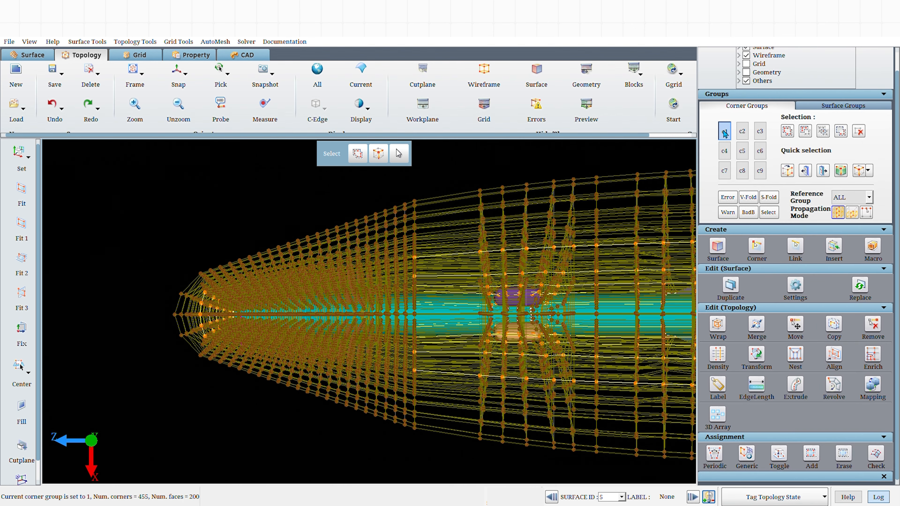
mouse_move(564, 269)
left_mouse_down()
mouse_move(602, 265)
mouse_move(582, 266)
left_mouse_up()
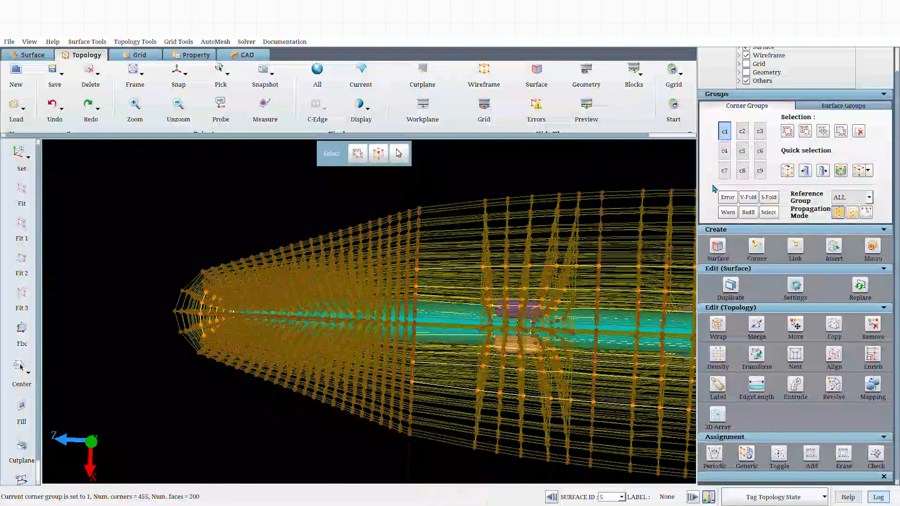
left_click(743, 132)
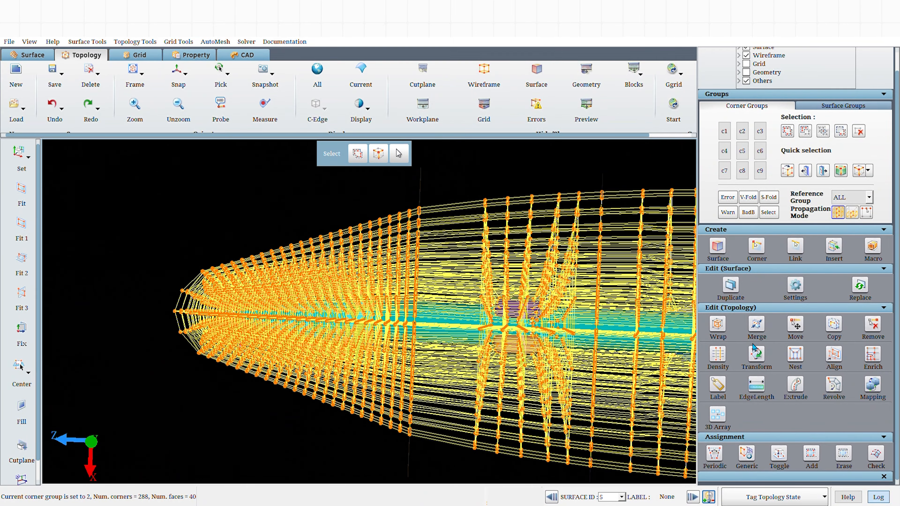
left_click(174, 74)
middle_click_drag(230, 369, 293, 407)
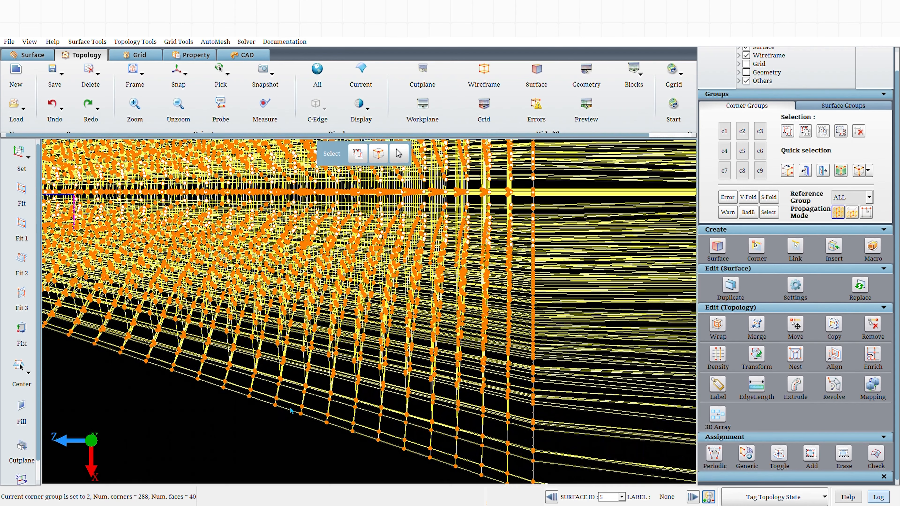
Check the density of each newly inserted transverse edge group along the nose region.
left_click(718, 355)
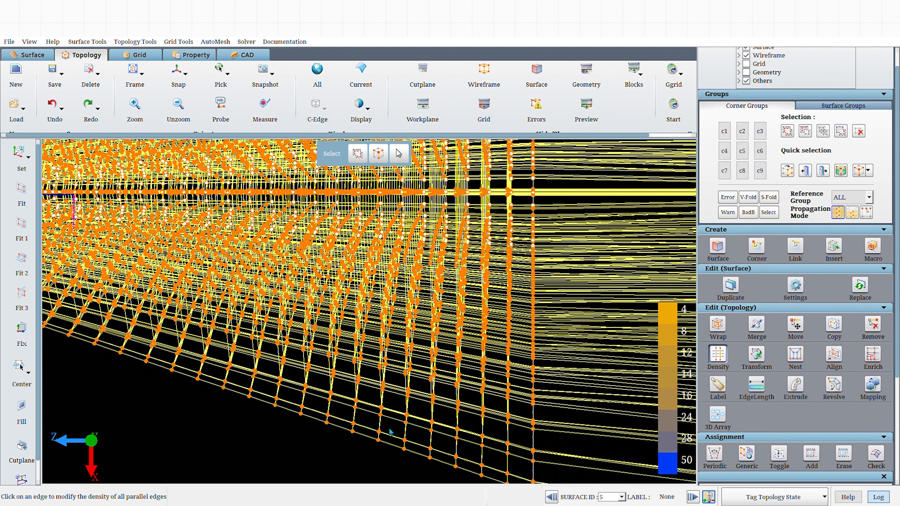
left_click(349, 425)
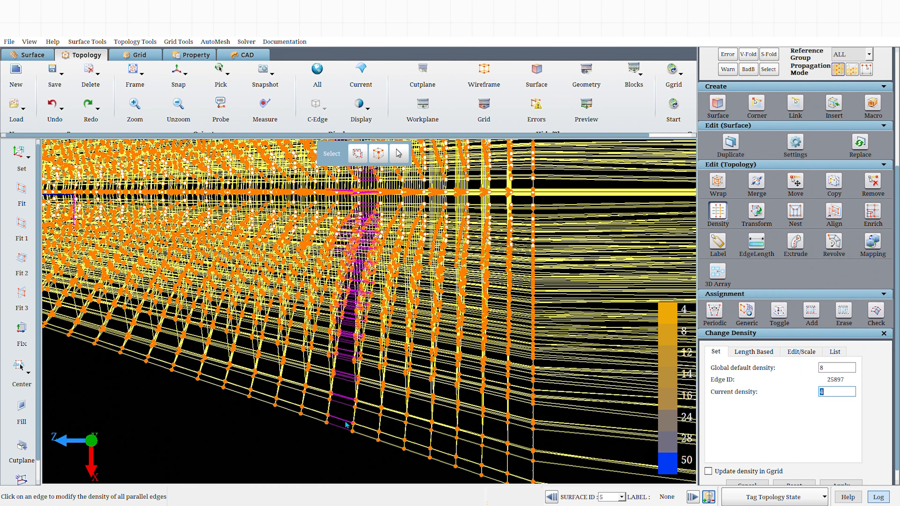
left_click(369, 435)
left_click(393, 442)
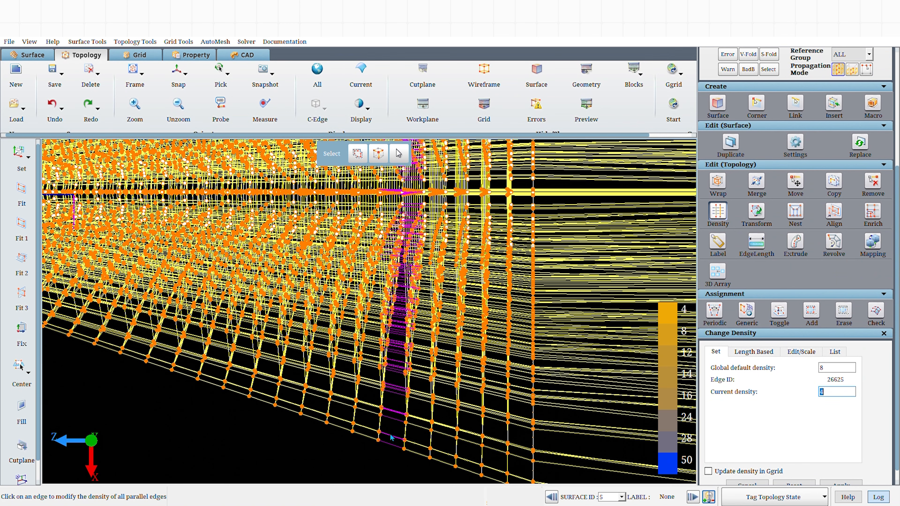
left_click(423, 453)
left_click(445, 455)
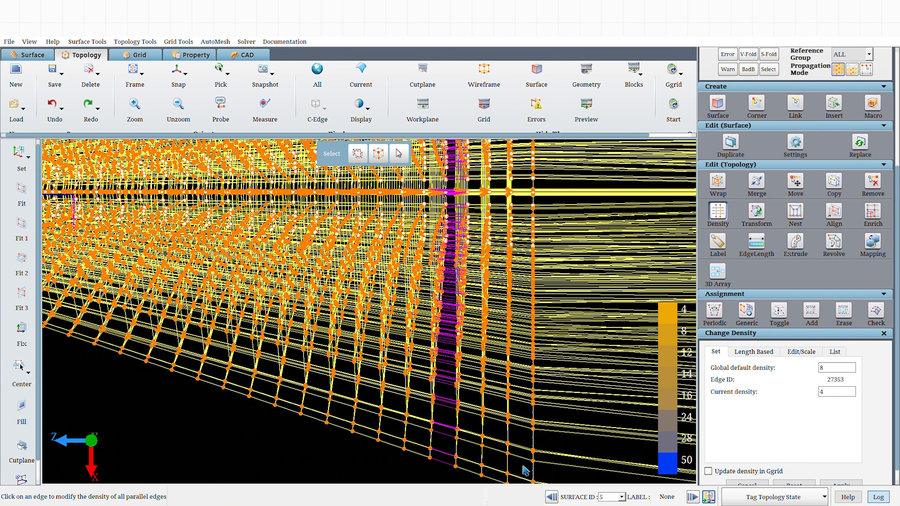
left_click(479, 467)
left_click(496, 476)
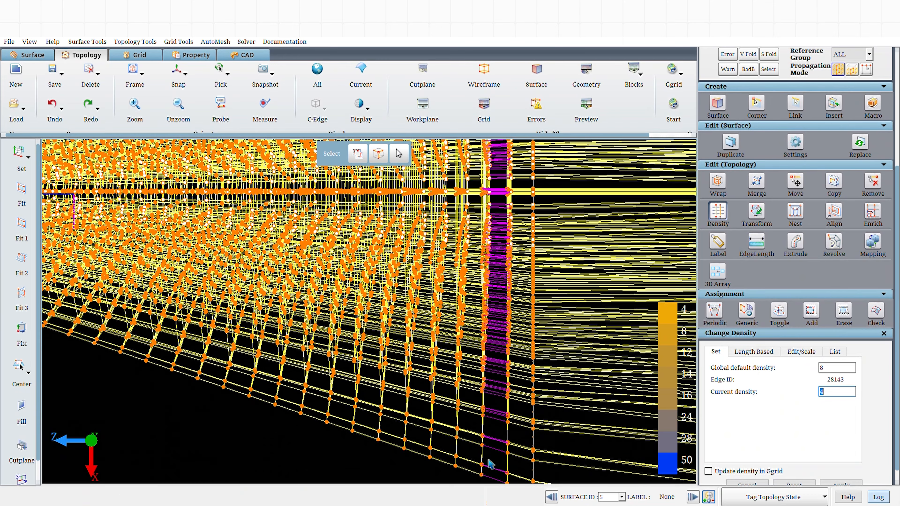
scroll(489, 464, "down", 6)
right_click_drag(397, 436, 420, 471)
scroll(421, 469, "up", 1)
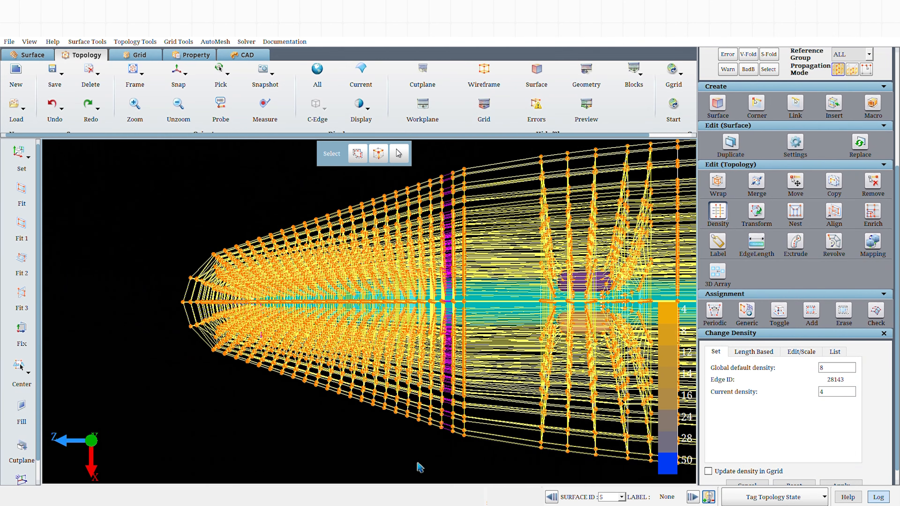
key("Escape")
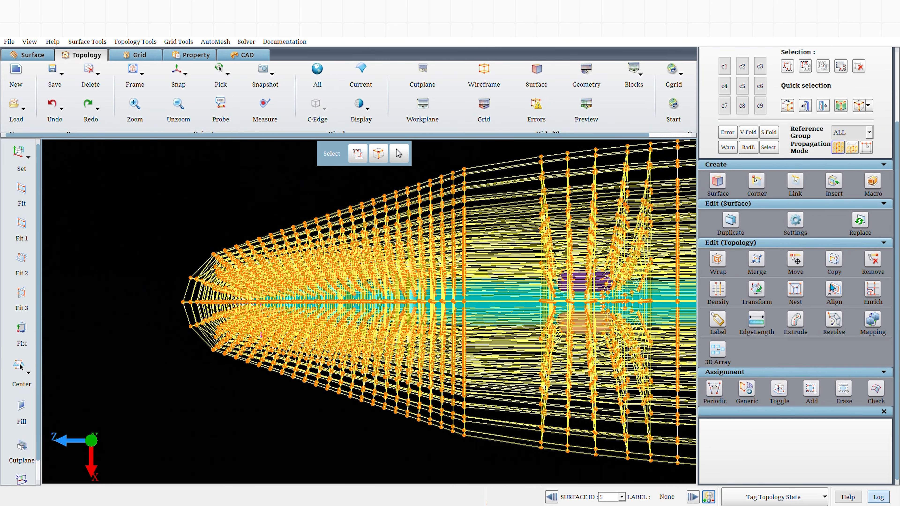
Reopen the Insert Sheet tool and insert a sheet through an upper inner corner of the example box topology.
left_click(834, 191)
scroll(854, 461, "down", 3)
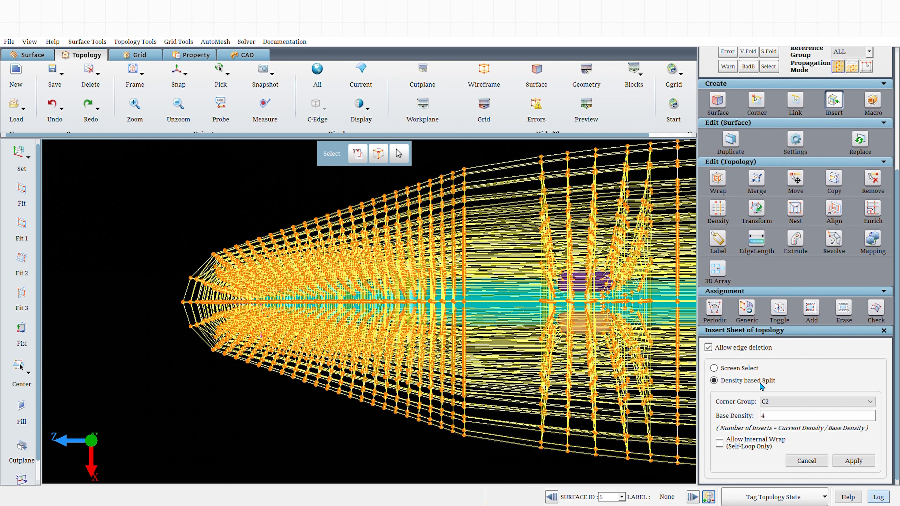
middle_click_drag(479, 457, 419, 461)
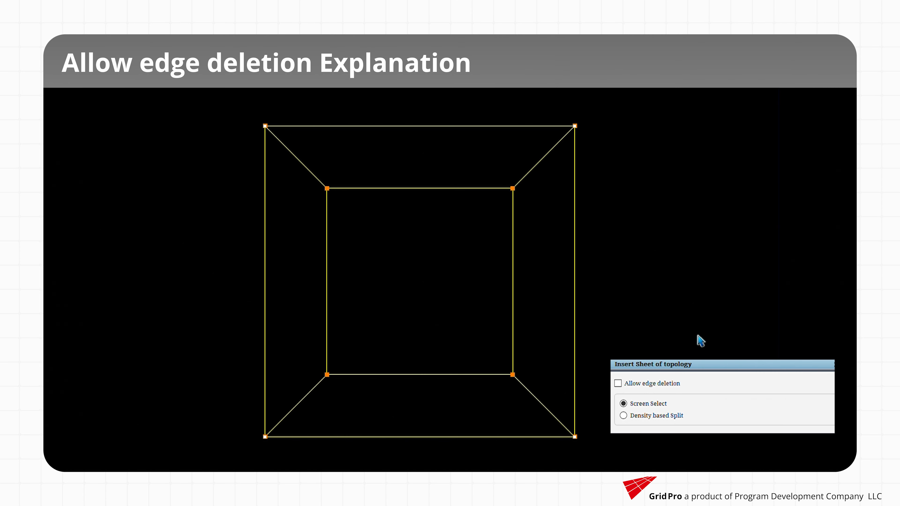
left_click(466, 189)
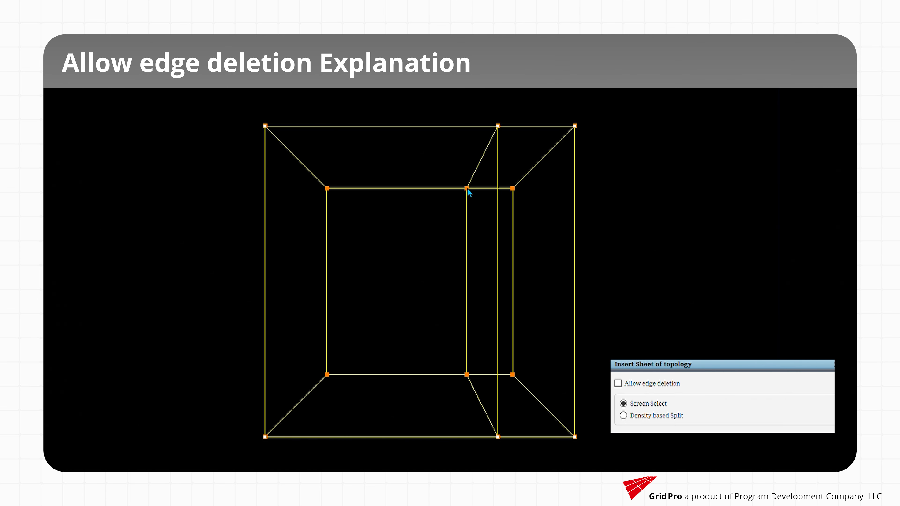